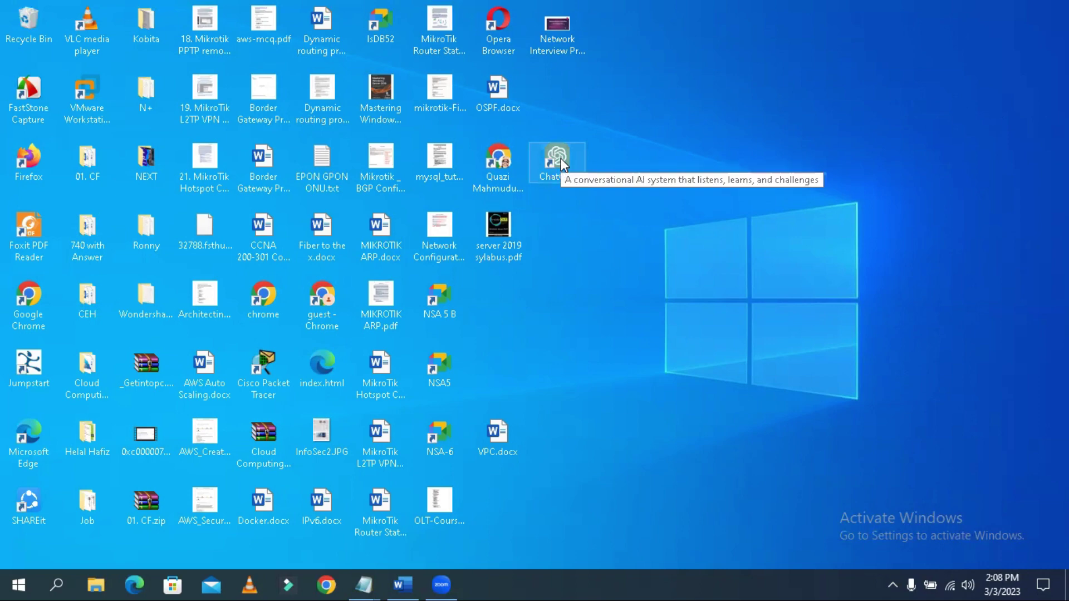
# Open ChatGPT from the desktop and review the Capabilities and Limitations listed on its start page.
pyautogui.doubleClick(560, 158)
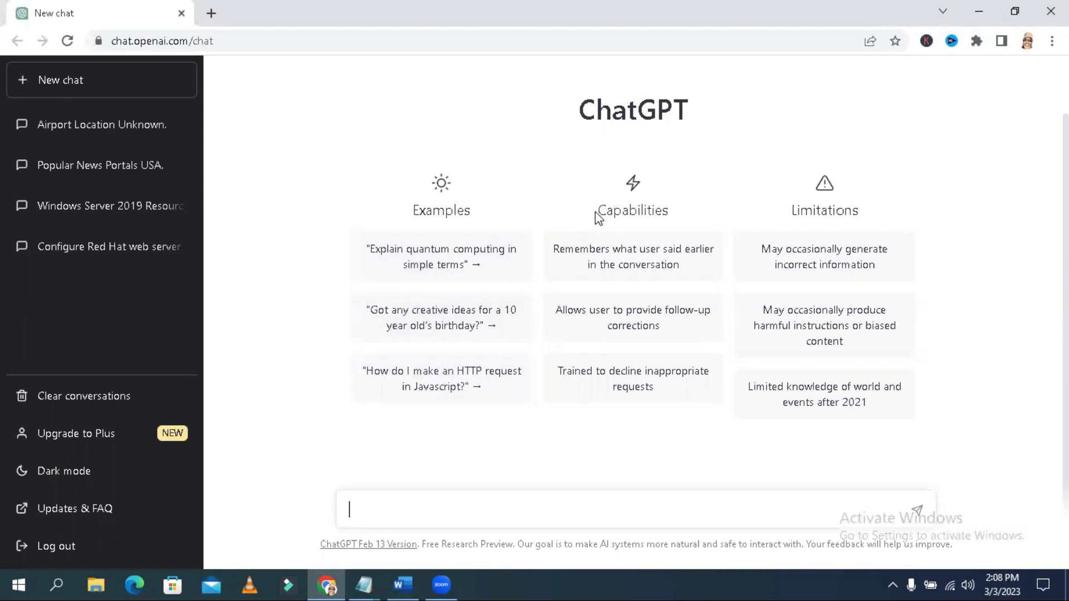
pyautogui.moveTo(601, 213); pyautogui.dragTo(688, 224)
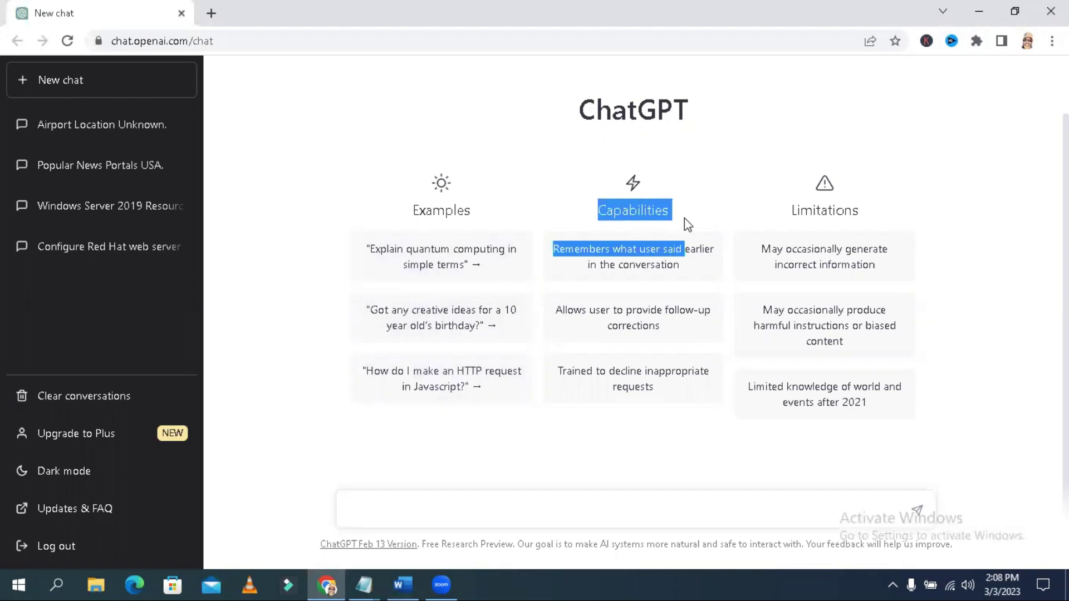
pyautogui.click(659, 265)
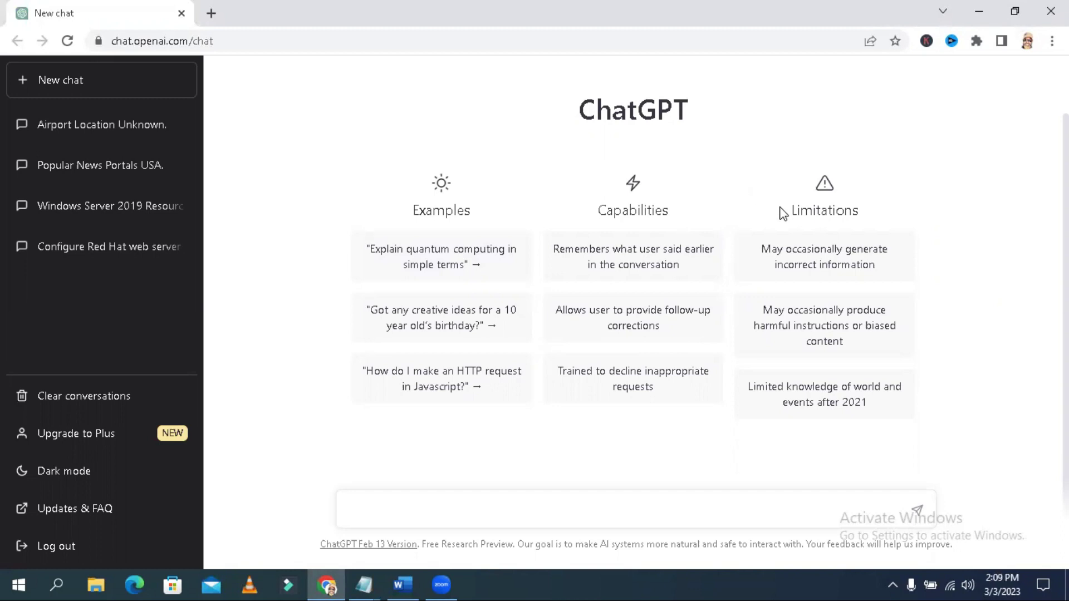
pyautogui.moveTo(782, 210); pyautogui.dragTo(868, 212)
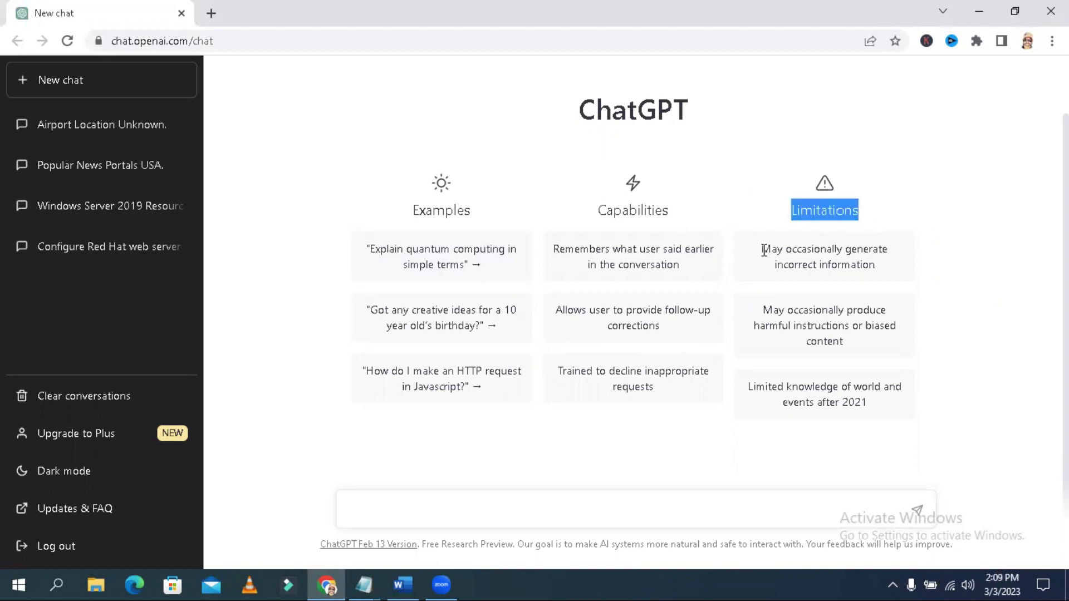
pyautogui.moveTo(760, 248); pyautogui.dragTo(885, 266)
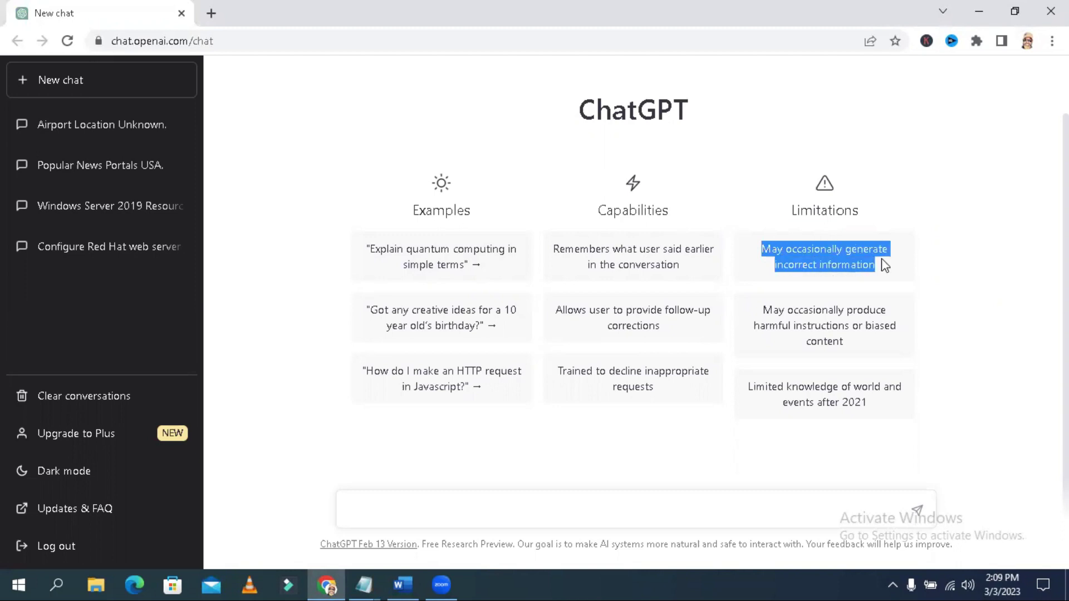
pyautogui.moveTo(816, 310); pyautogui.dragTo(863, 346)
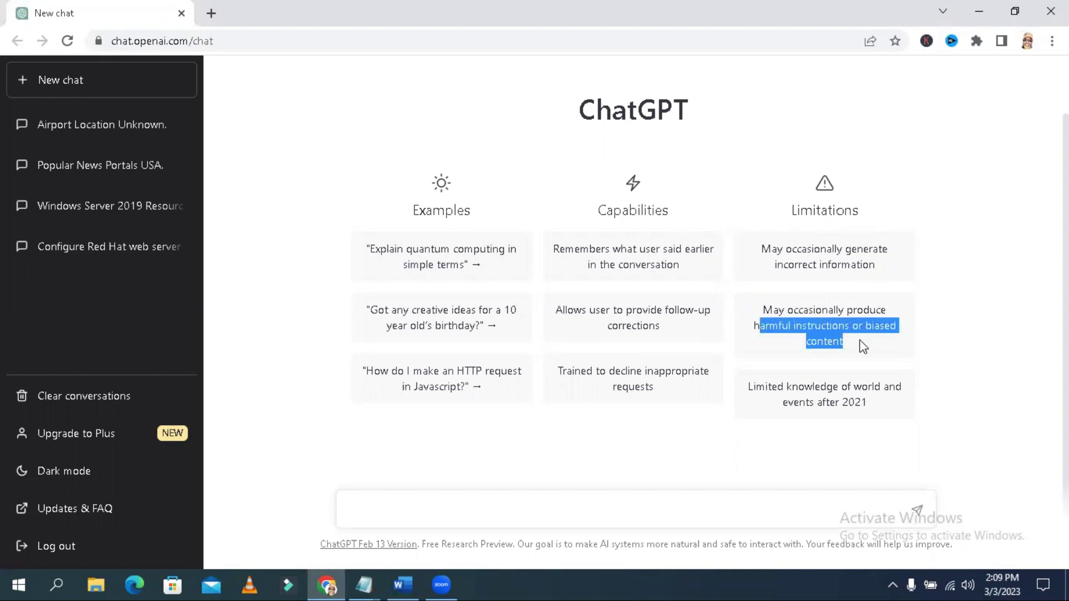
pyautogui.moveTo(765, 388); pyautogui.dragTo(864, 402)
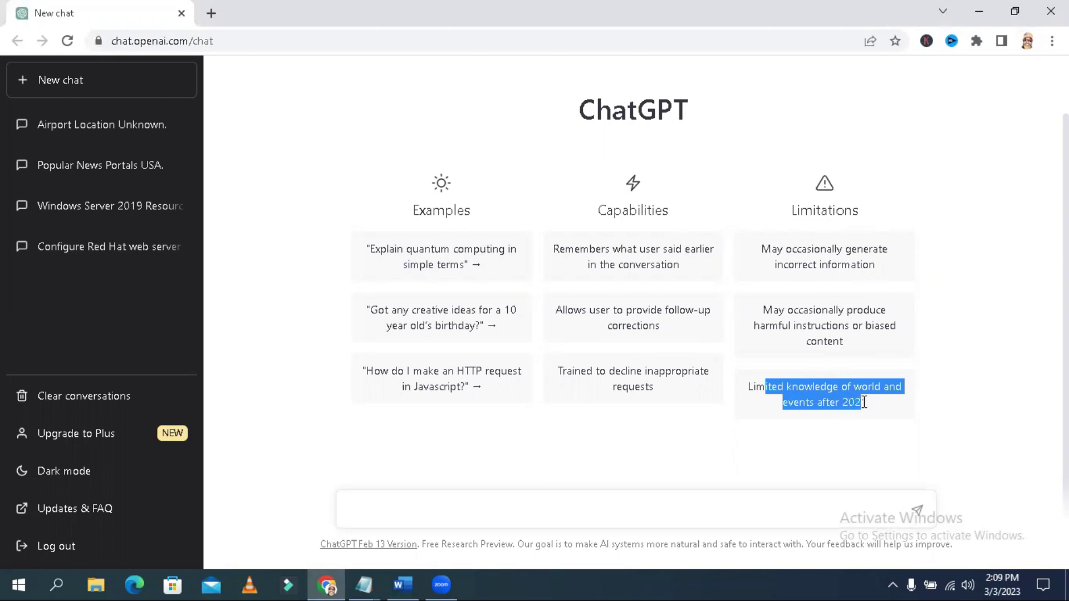
pyautogui.click(864, 402)
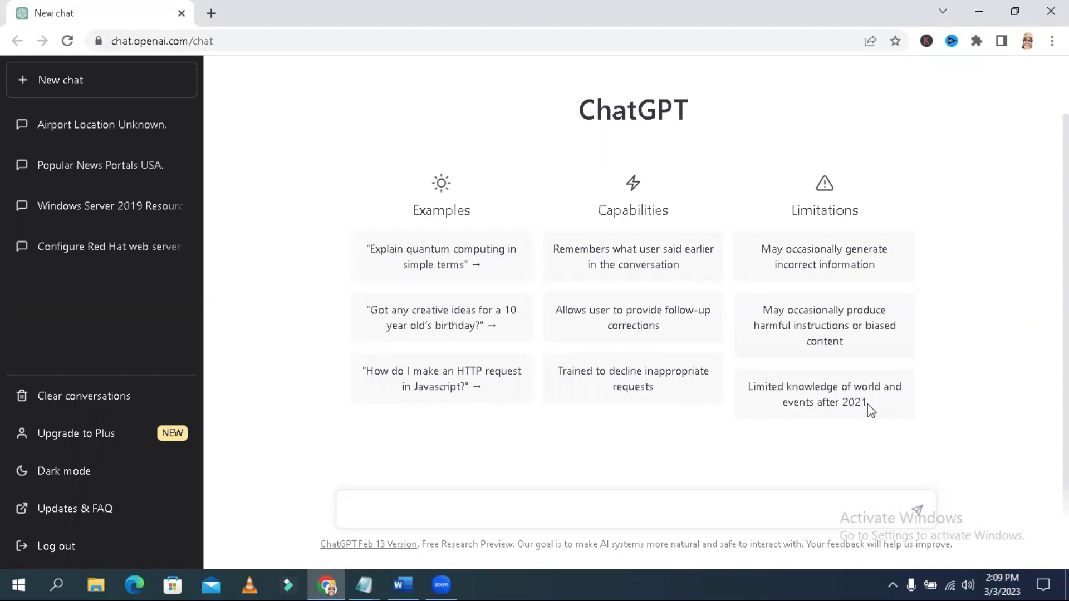
pyautogui.moveTo(867, 404); pyautogui.dragTo(762, 390)
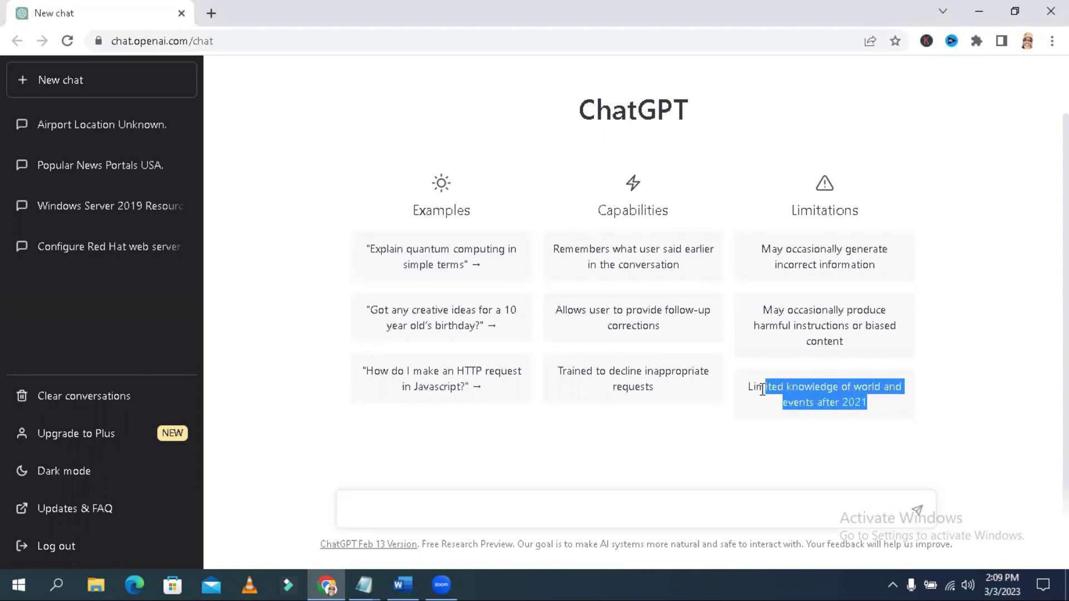
pyautogui.click(762, 390)
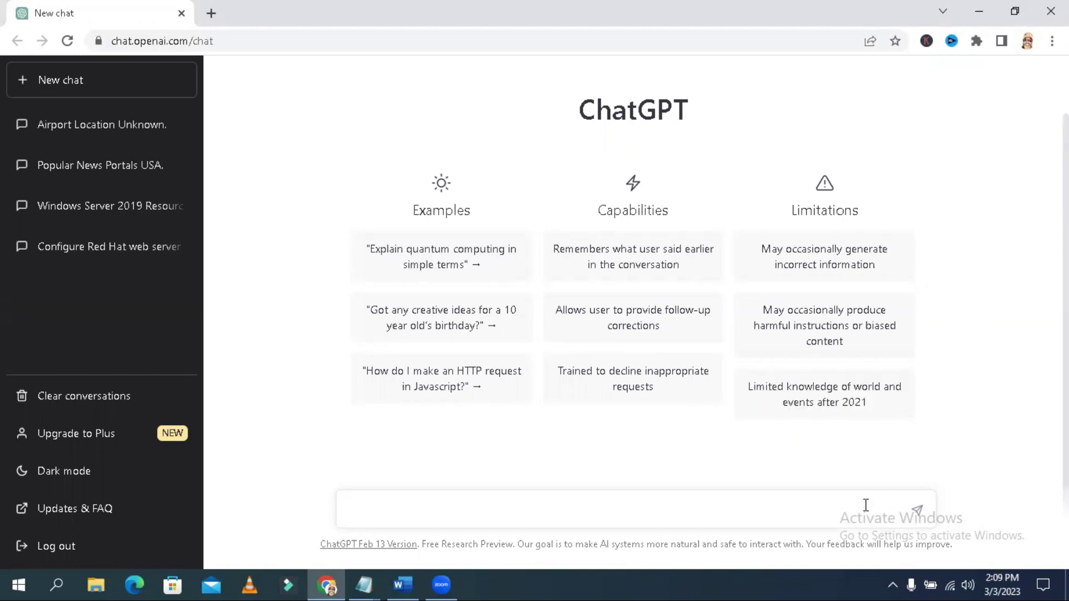
pyautogui.click(866, 504)
# Switch to the Word document and go through its list of sample prompts line by line.
pyautogui.click(394, 579)
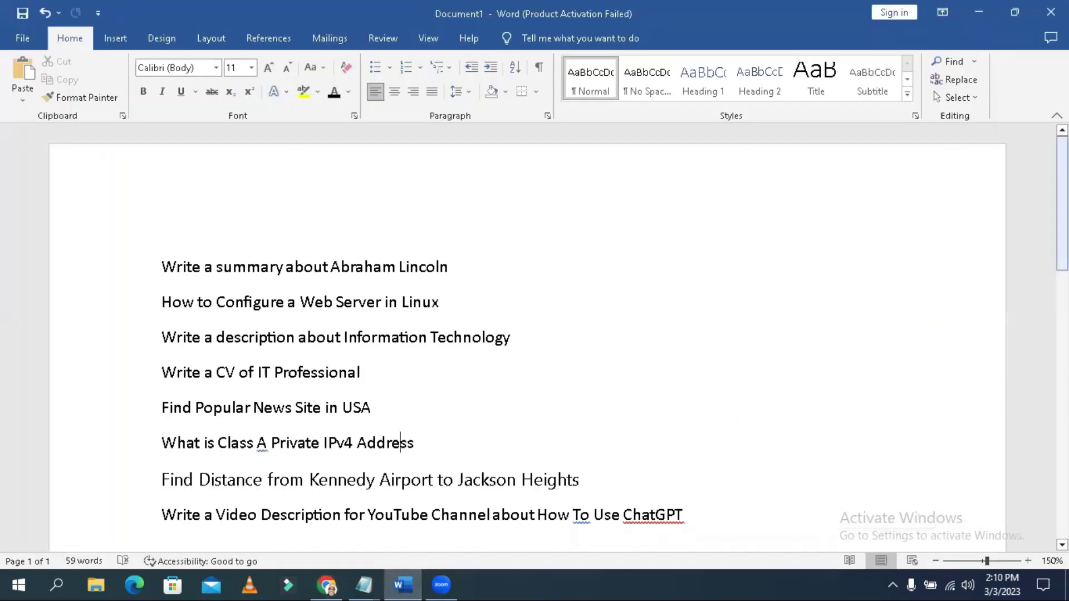
pyautogui.scroll(-2, 534, 334)
pyautogui.click(449, 187)
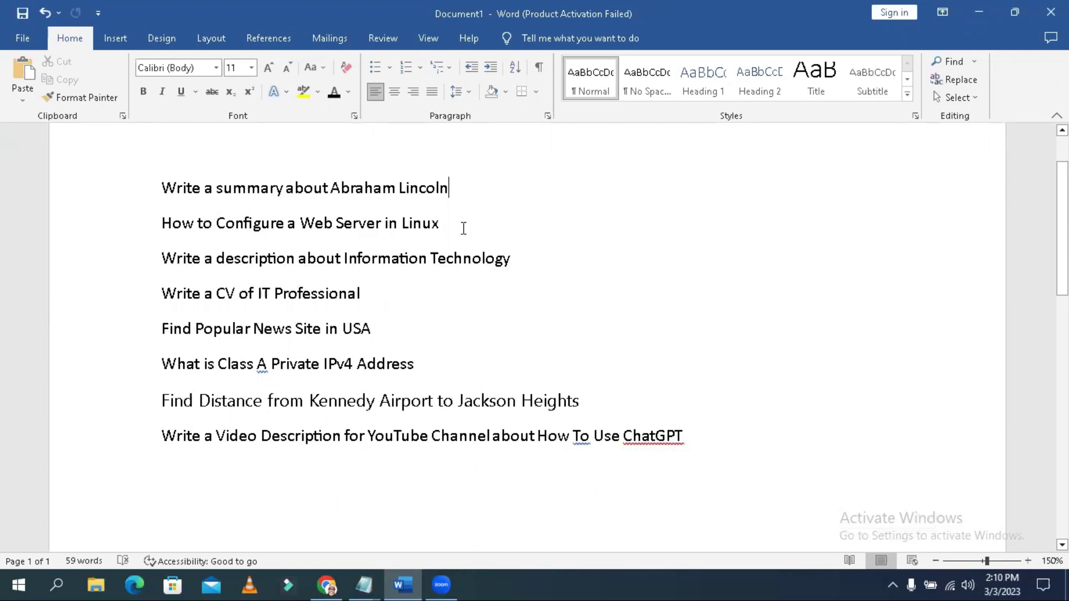
pyautogui.click(462, 225)
pyautogui.click(363, 292)
pyautogui.click(405, 332)
pyautogui.click(424, 370)
pyautogui.click(606, 399)
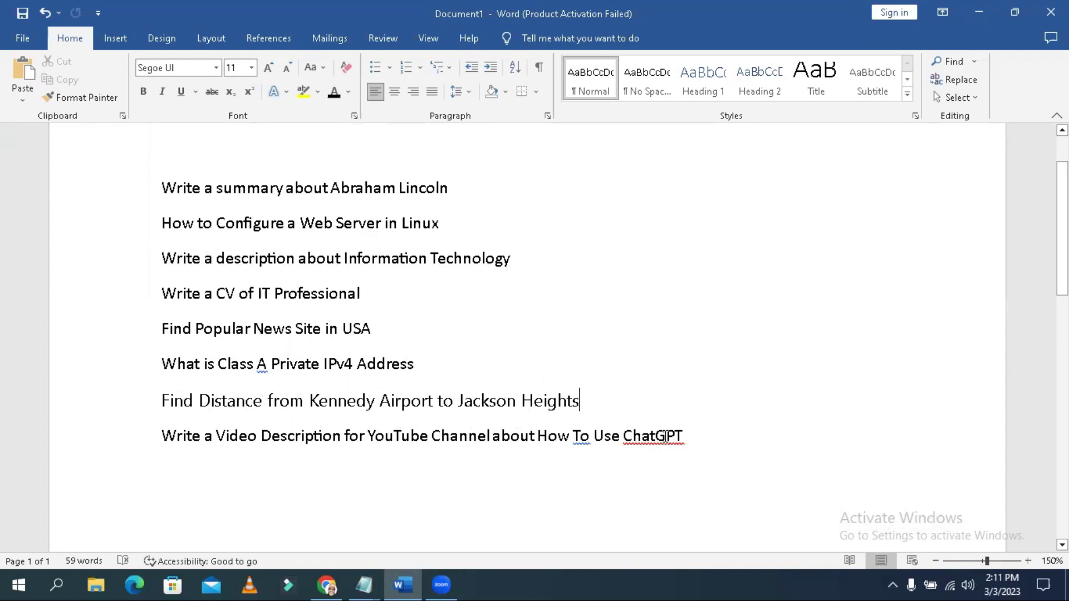
pyautogui.click(702, 435)
# Copy the line "Write a summary about Abraham Lincoln" from the Word document.
pyautogui.moveTo(457, 189); pyautogui.dragTo(177, 192)
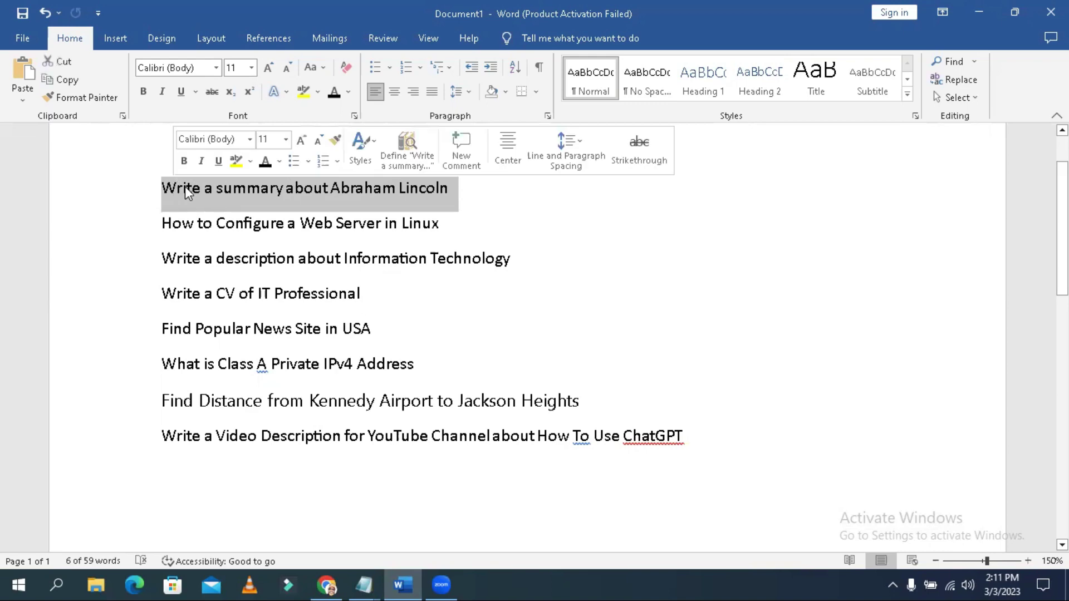
pyautogui.rightClick(186, 191)
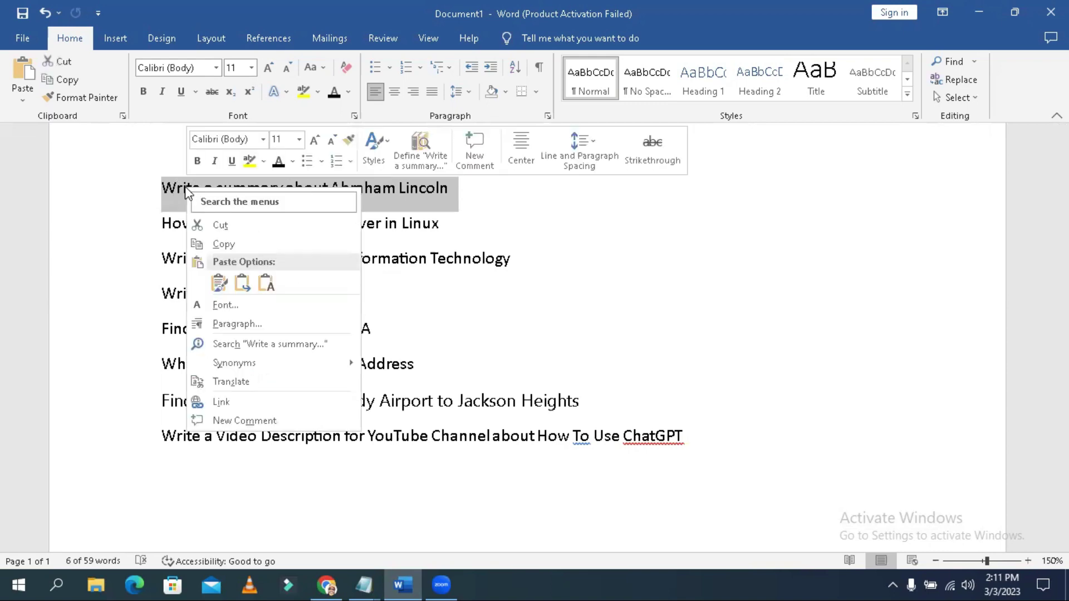
pyautogui.click(224, 244)
# Return to ChatGPT and submit the copied prompt "Write a summary about Abraham Lincoln".
pyautogui.click(978, 9)
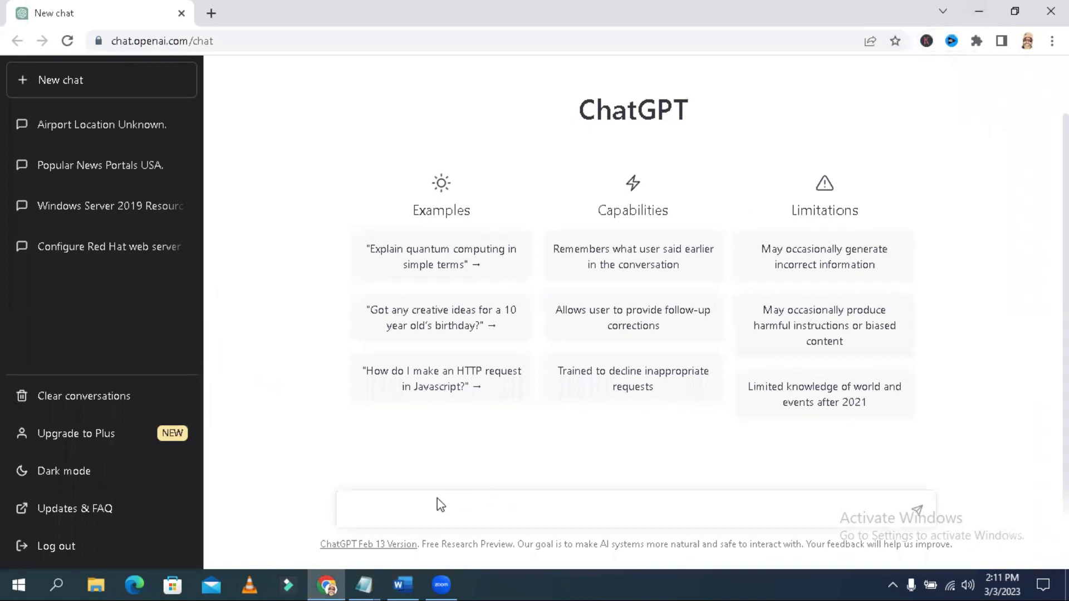
pyautogui.rightClick(396, 505)
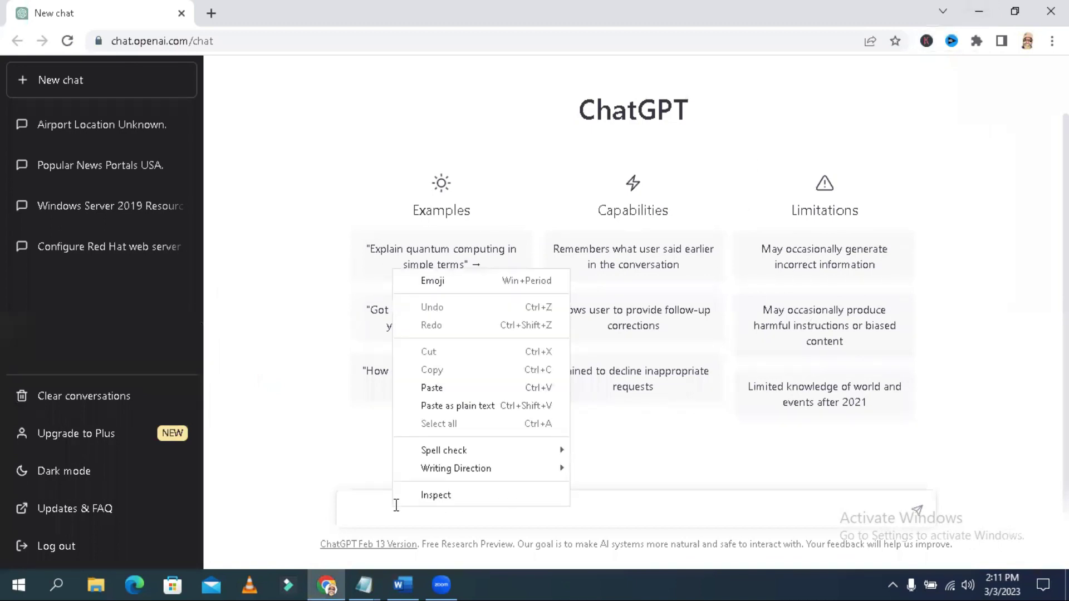
pyautogui.click(431, 387)
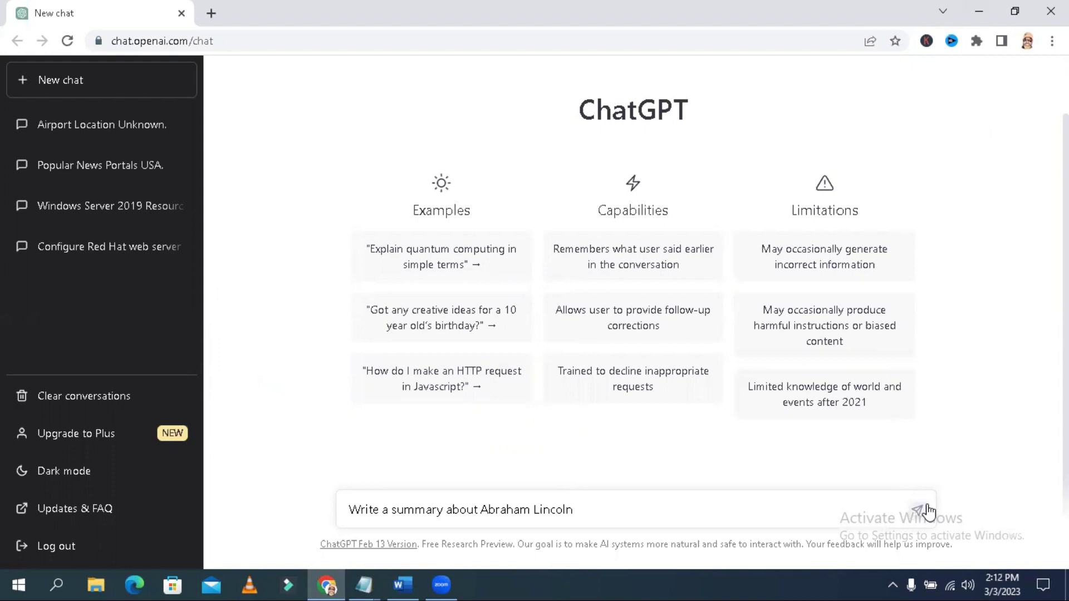
pyautogui.click(926, 510)
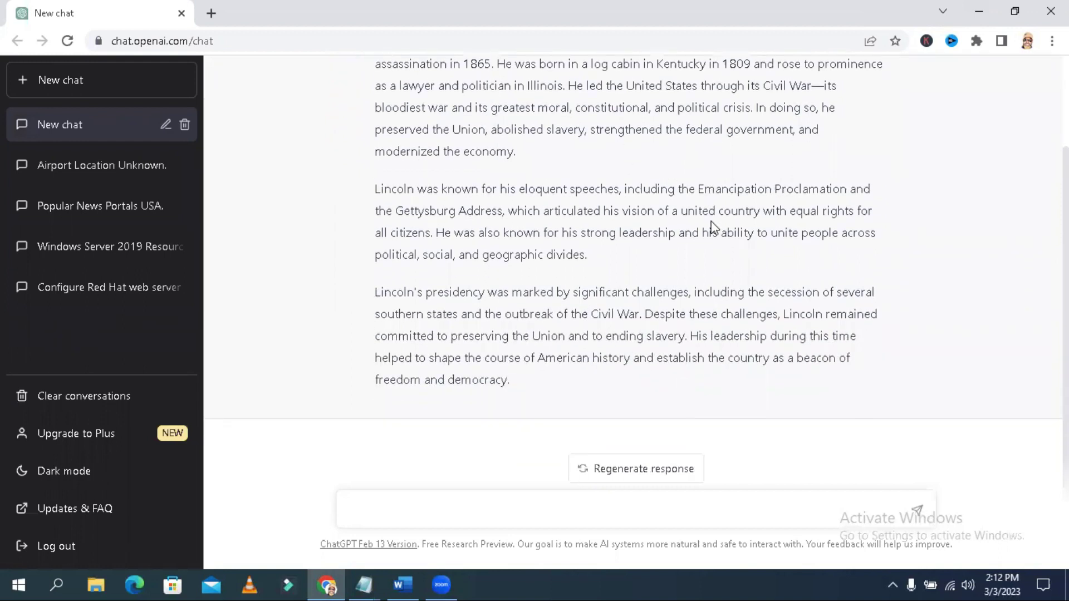
# Review the submitted prompt and read through ChatGPT's whole answer about Abraham Lincoln.
pyautogui.scroll(2, 538, 81)
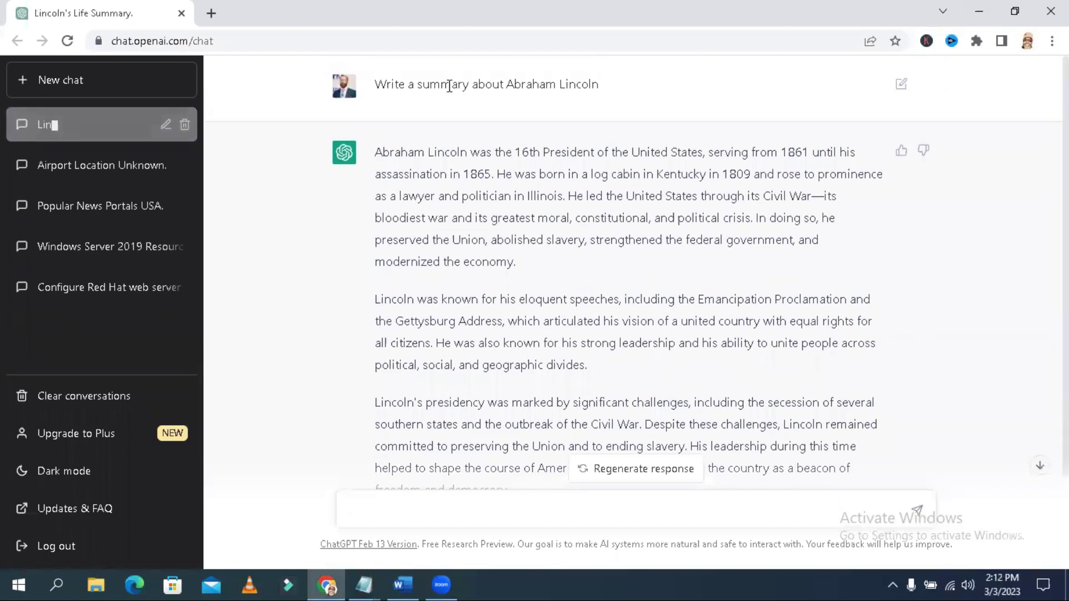
pyautogui.moveTo(387, 83); pyautogui.dragTo(599, 85)
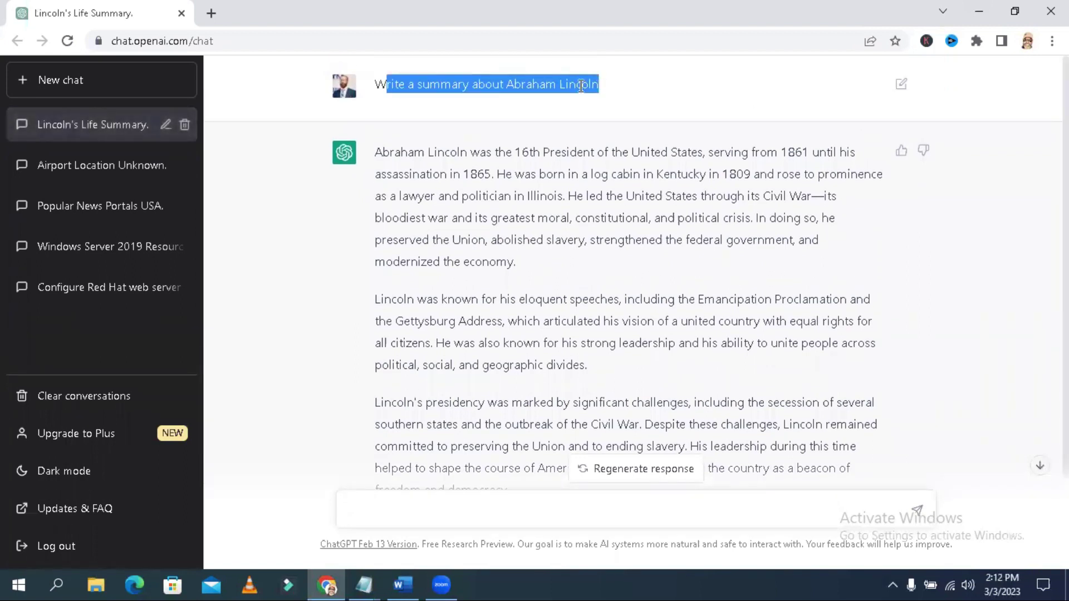
pyautogui.click(429, 152)
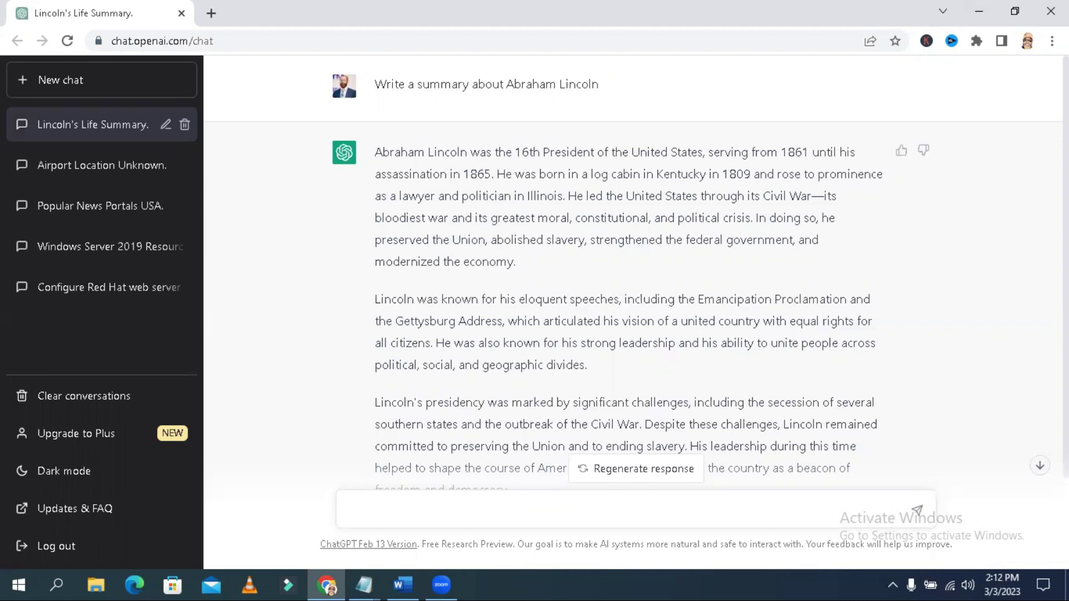
pyautogui.scroll(-2, 635, 267)
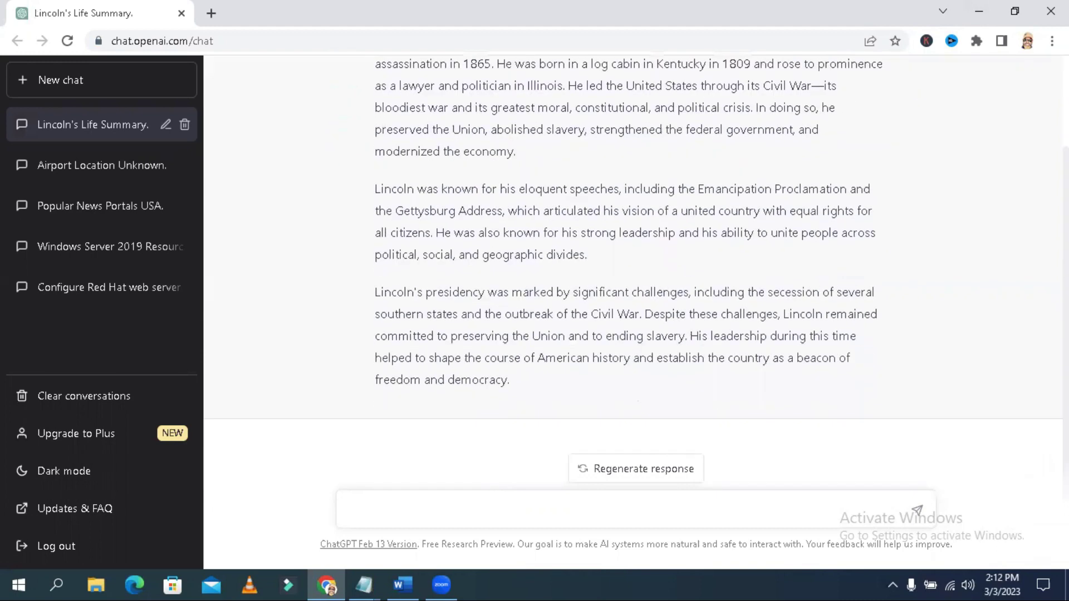
pyautogui.scroll(2, 634, 267)
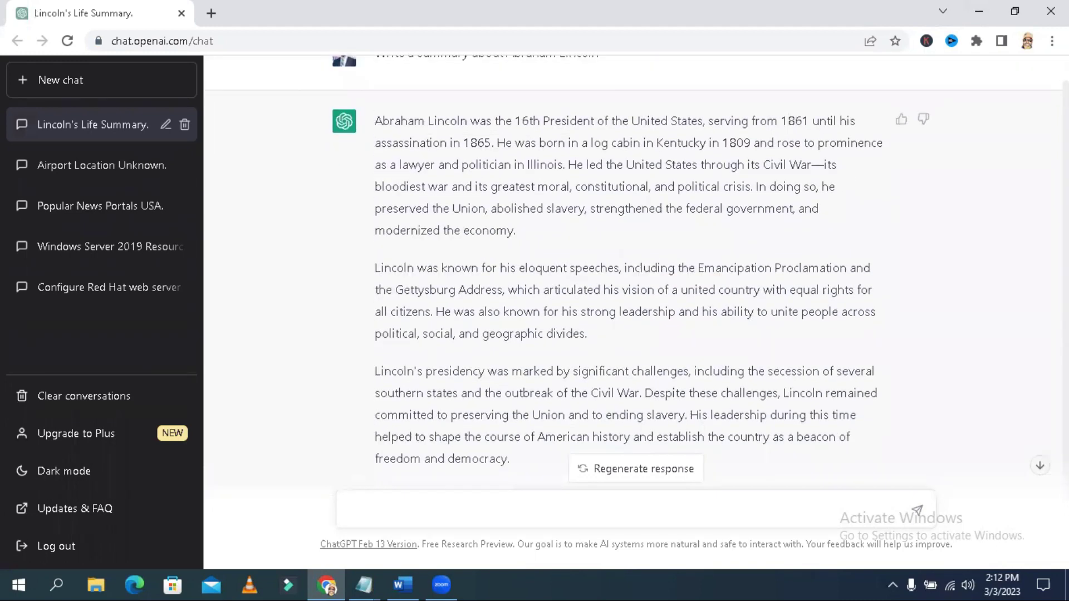
pyautogui.scroll(-2, 635, 267)
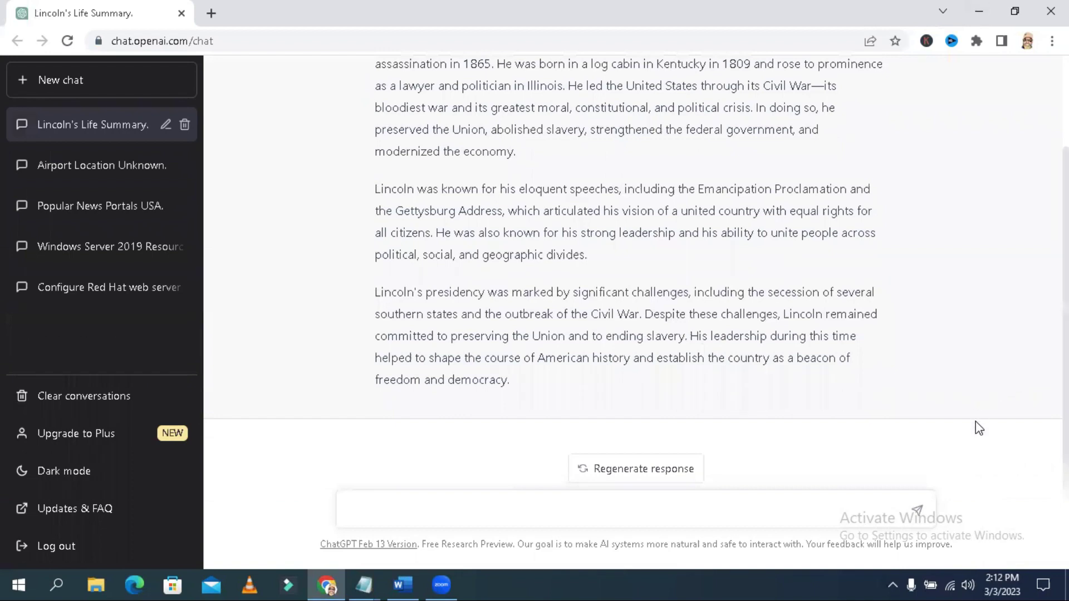
# Switch to the Word document and copy the line "How to Configure a Web Server in Linux".
pyautogui.hotkey('alt', 'Tab')
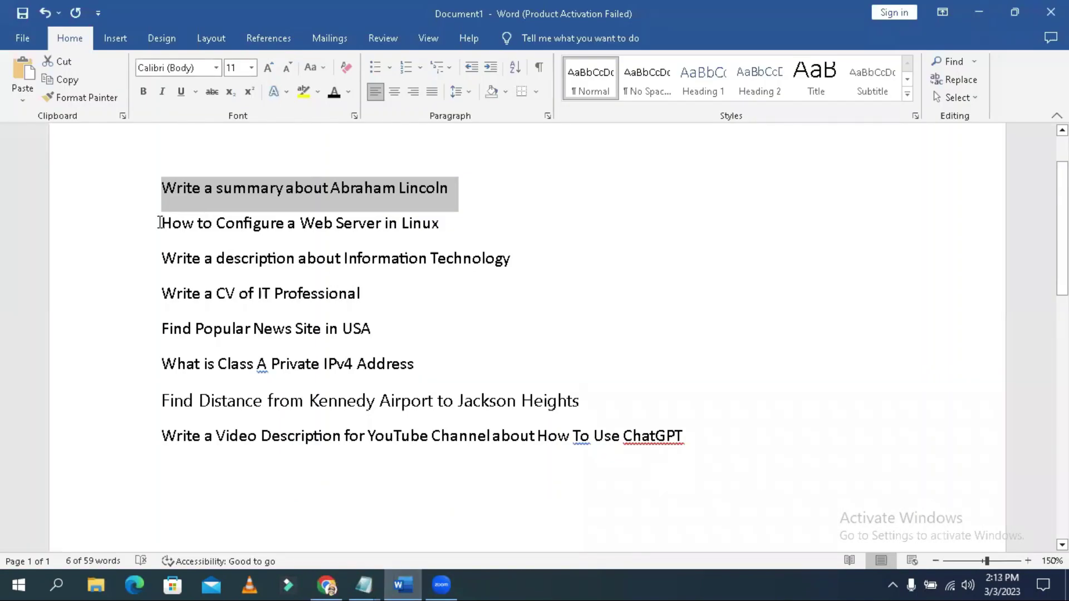
pyautogui.click(160, 223)
pyautogui.moveTo(160, 222); pyautogui.dragTo(426, 225)
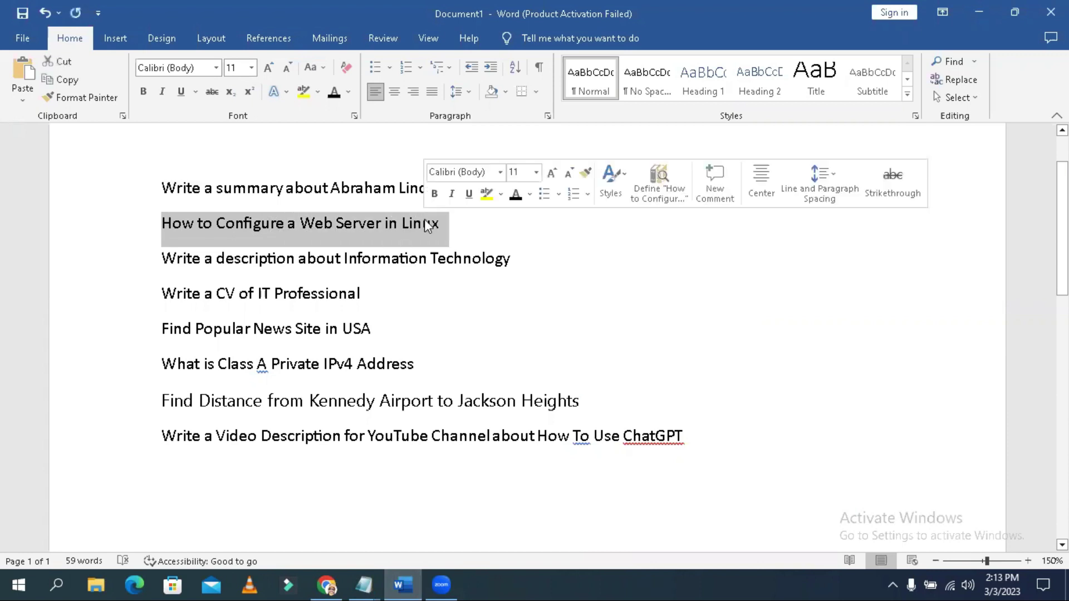
pyautogui.rightClick(399, 223)
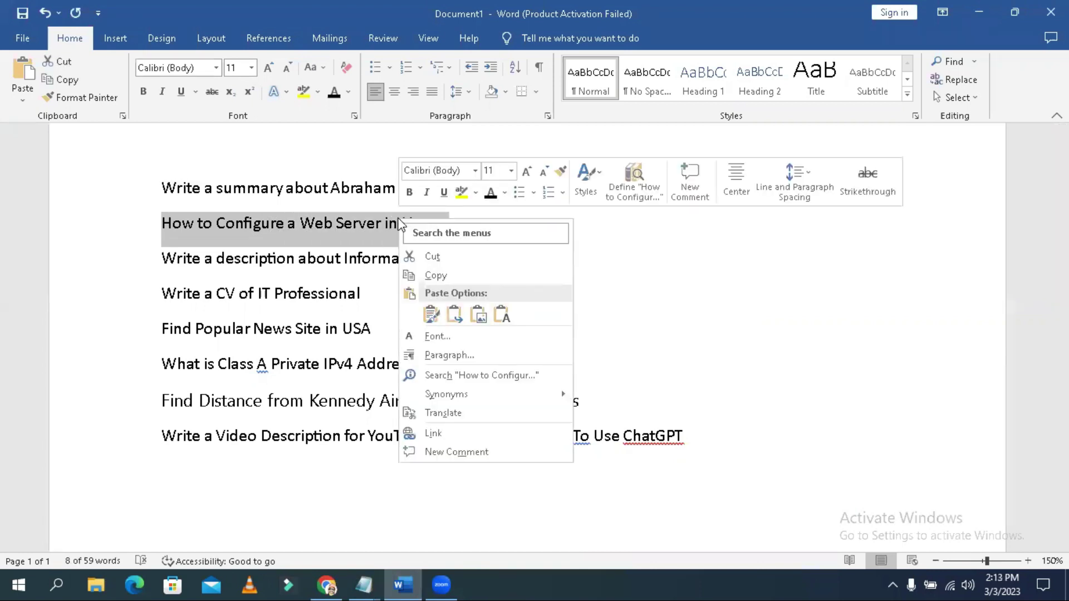
pyautogui.click(434, 276)
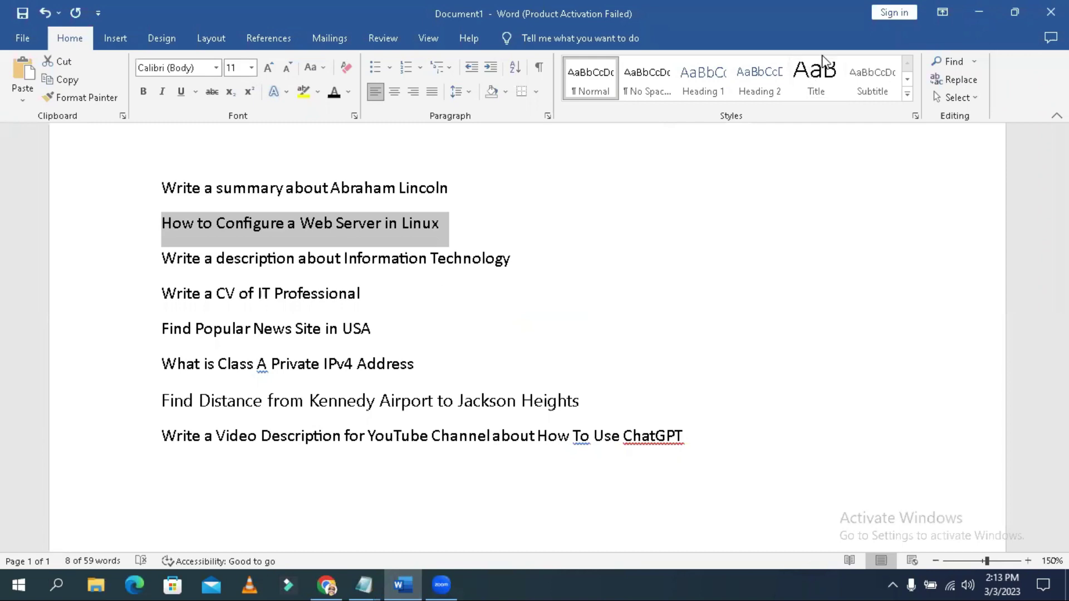
# Return to ChatGPT, submit the copied prompt "How to Configure a Web Server in Linux" in the same chat, and review the answer.
pyautogui.click(979, 13)
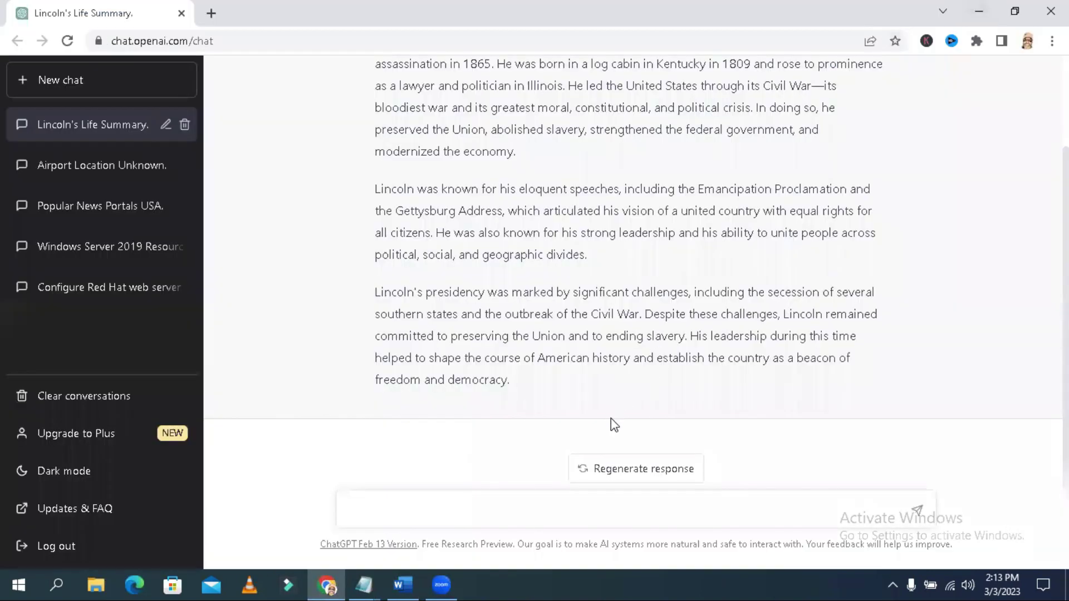
pyautogui.rightClick(410, 502)
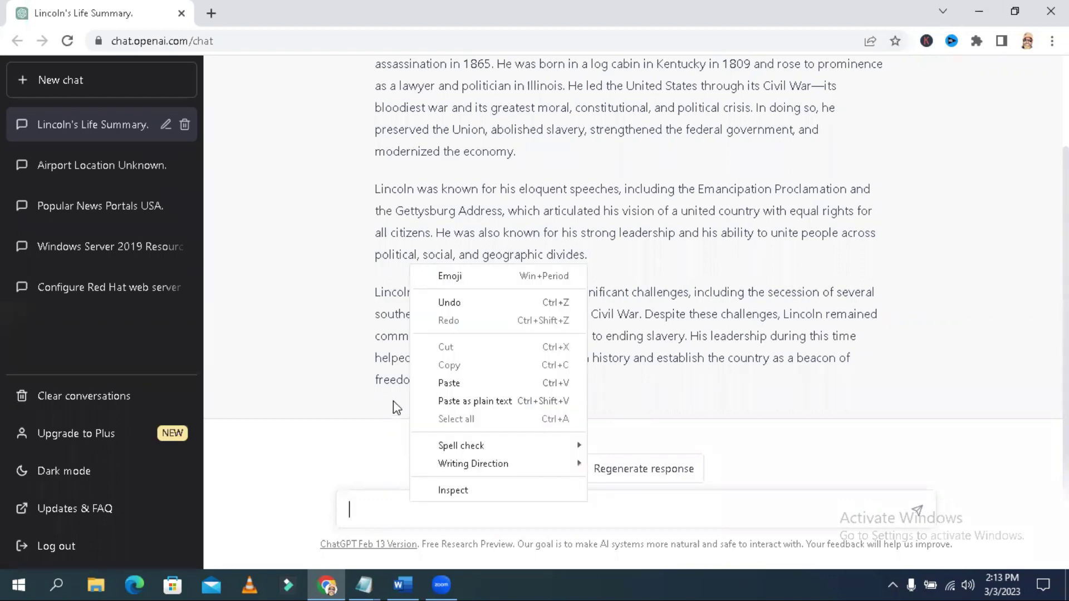
pyautogui.click(442, 382)
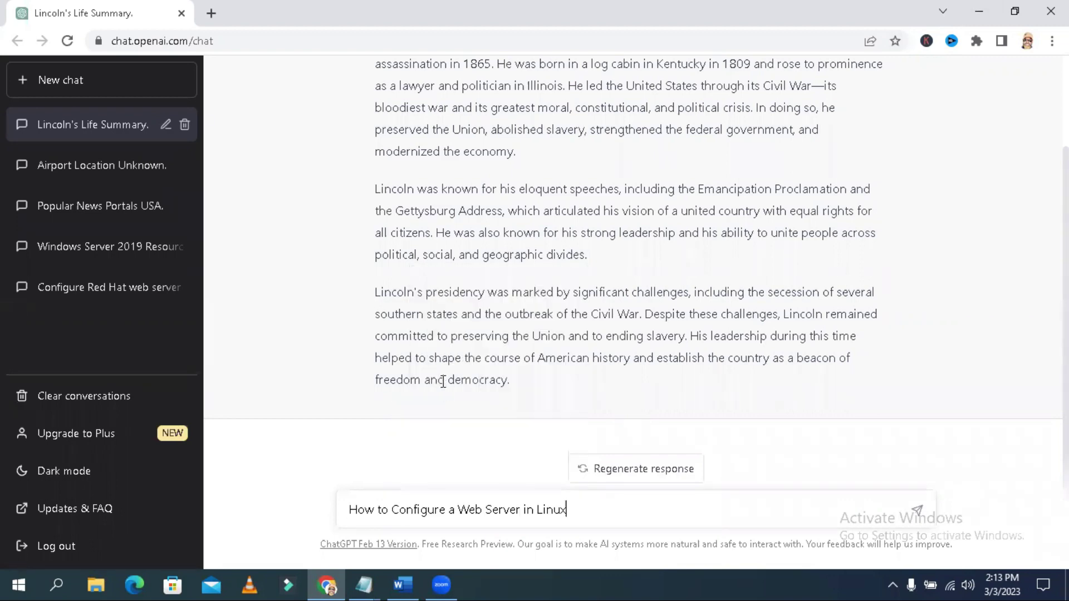
pyautogui.click(946, 506)
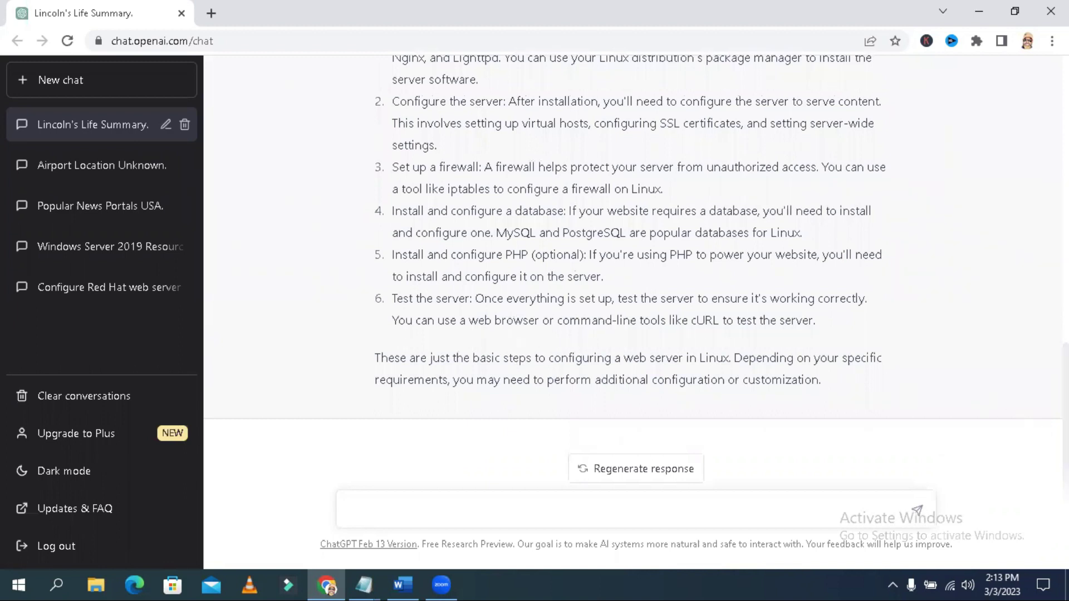
pyautogui.scroll(2, 637, 265)
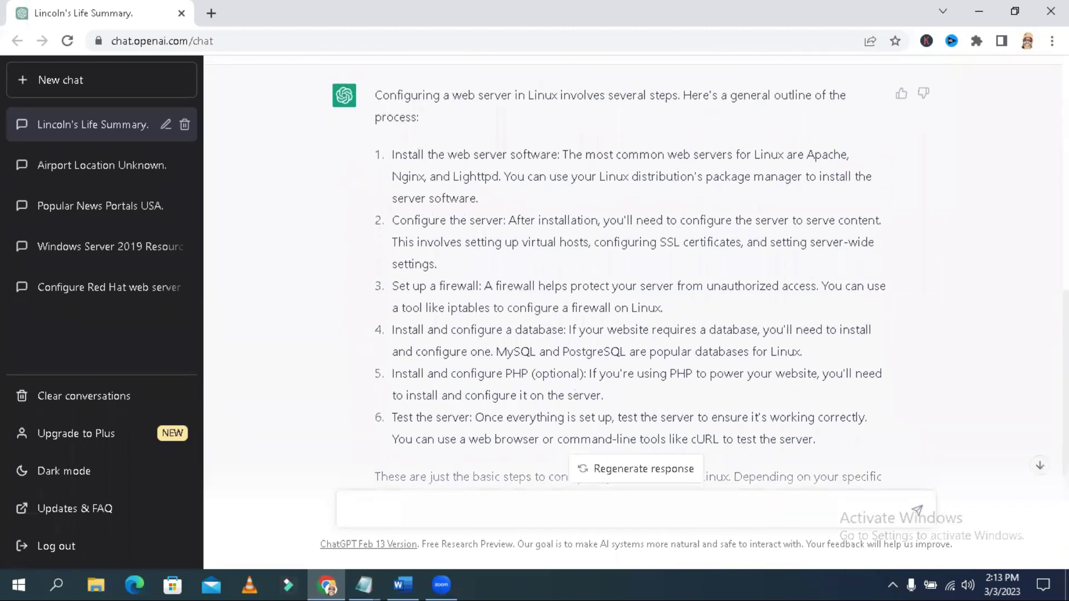
pyautogui.scroll(-1, 637, 271)
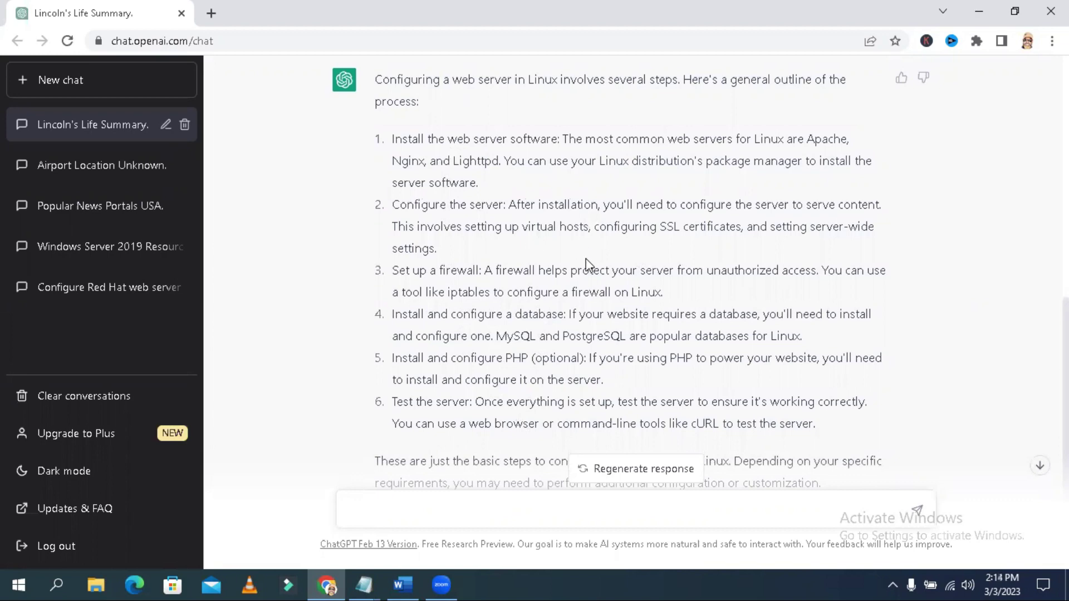
# Finish viewing the web server answer, switch to the Word document and copy the line "Write a description about Information Technology".
pyautogui.scroll(-2, 586, 259)
pyautogui.click(409, 576)
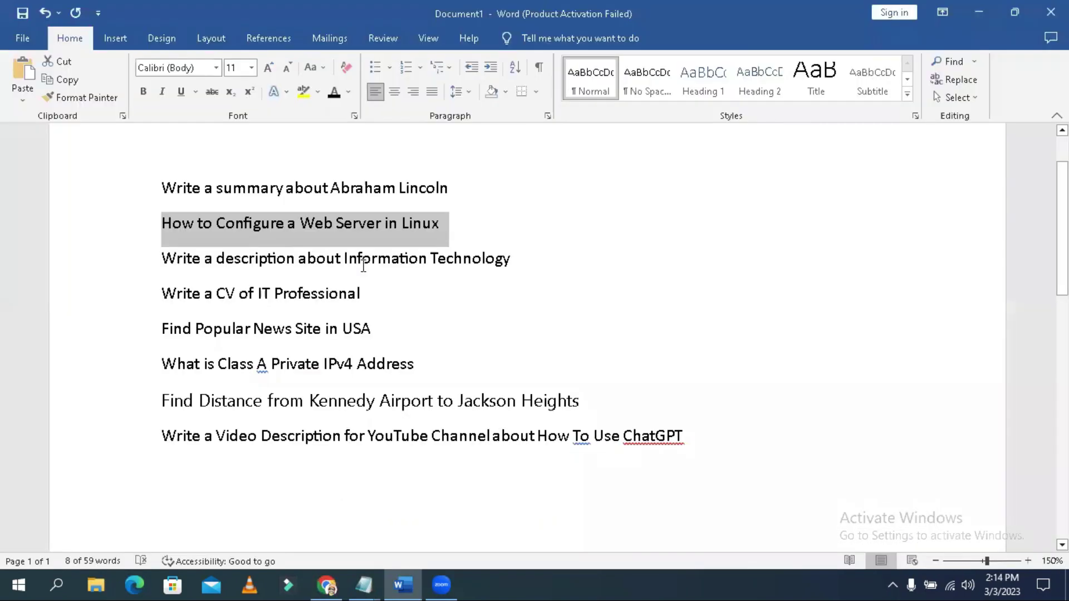
pyautogui.click(361, 258)
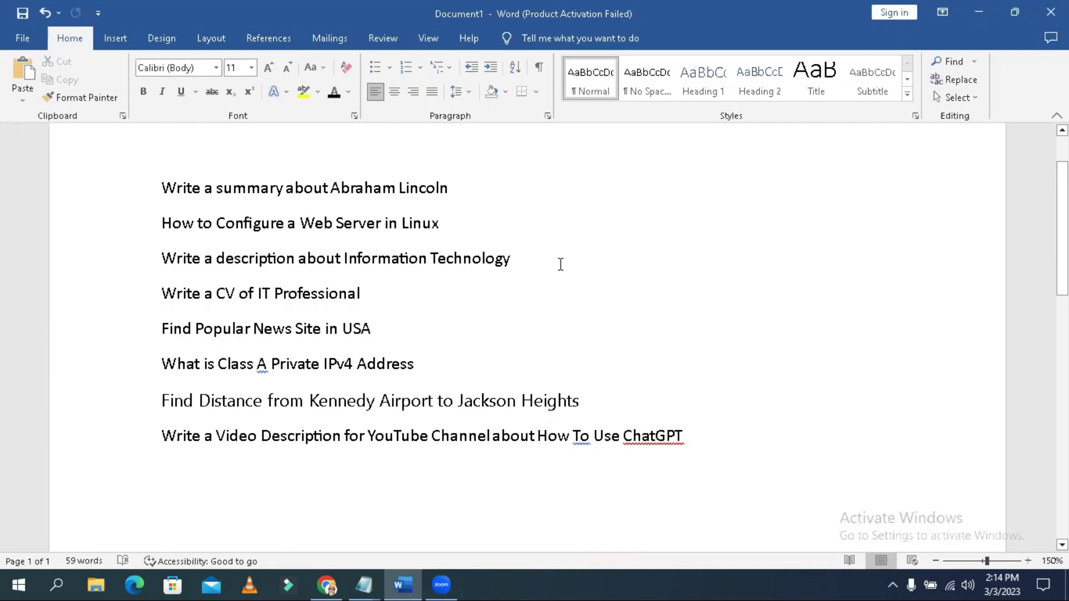
pyautogui.click(517, 257)
pyautogui.moveTo(516, 256); pyautogui.dragTo(167, 259)
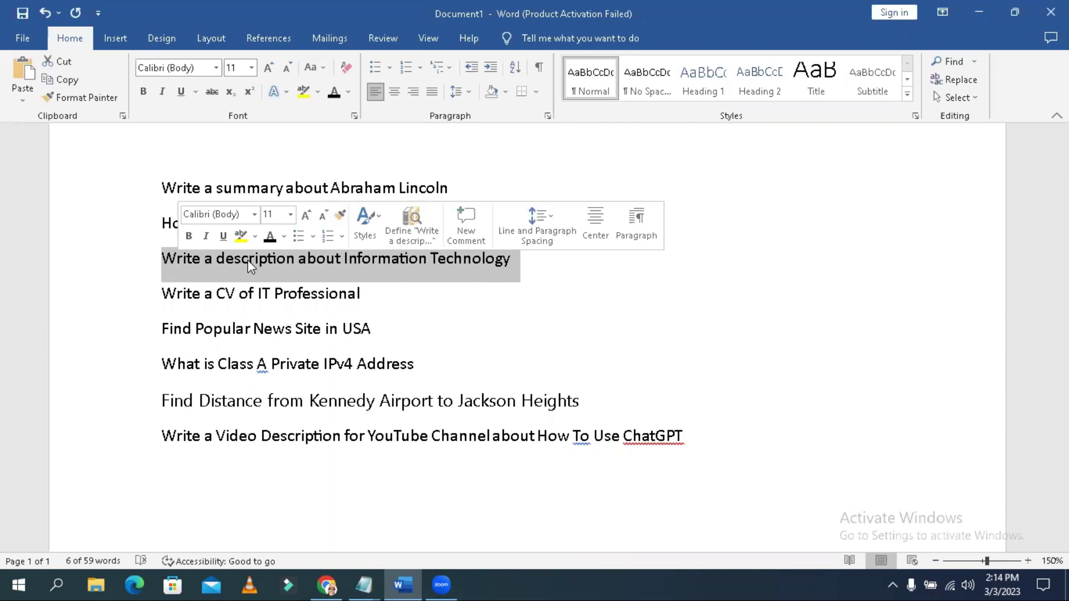
pyautogui.rightClick(250, 263)
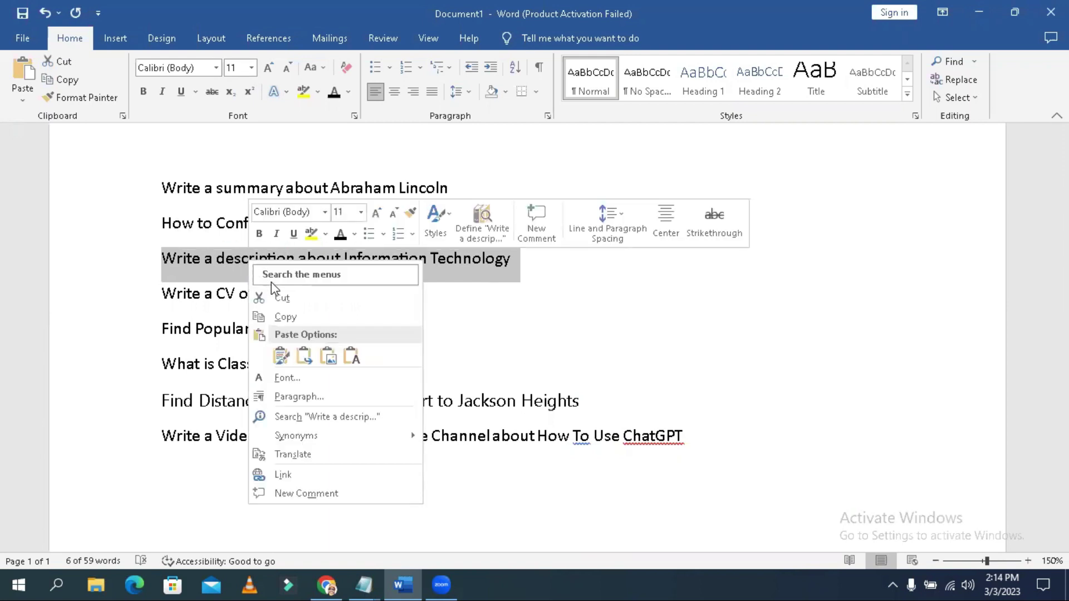
pyautogui.click(290, 316)
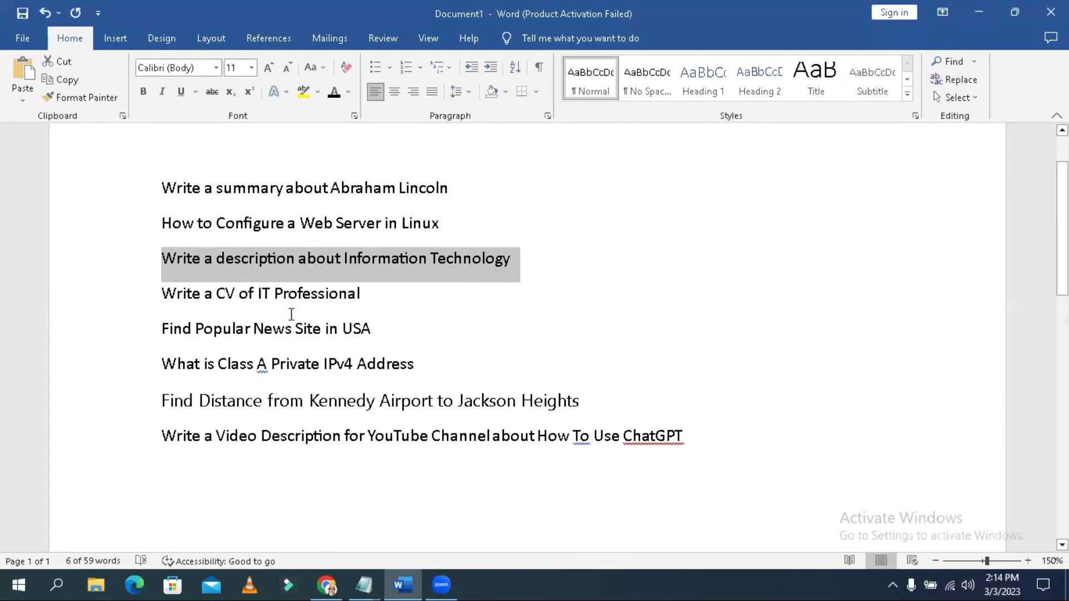
# Return to ChatGPT, submit the copied prompt "Write a description about Information Technology" in the same chat, and review the answer.
pyautogui.click(979, 13)
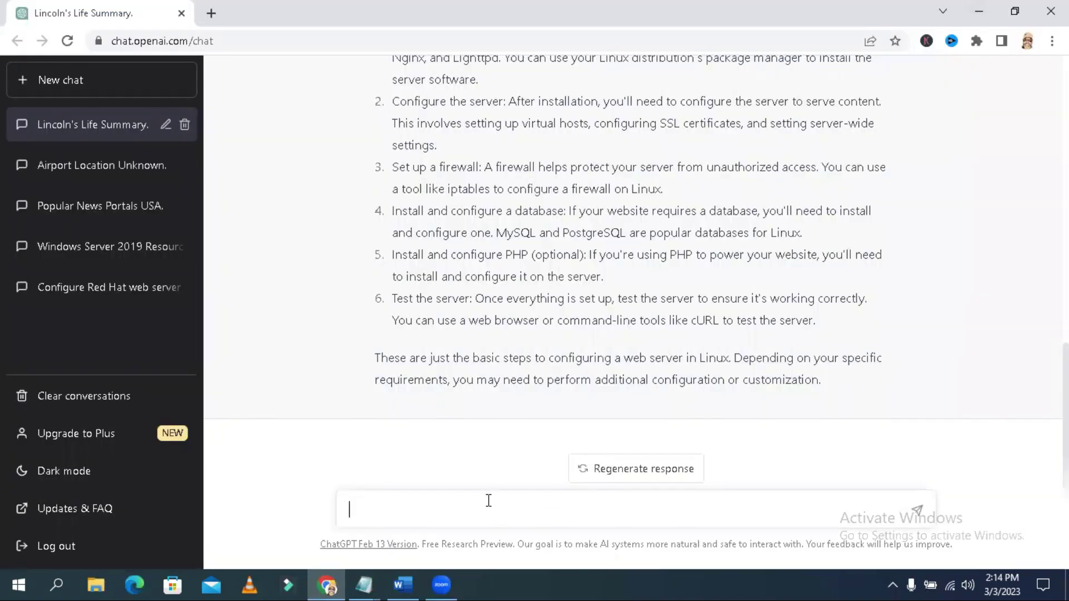
pyautogui.rightClick(399, 512)
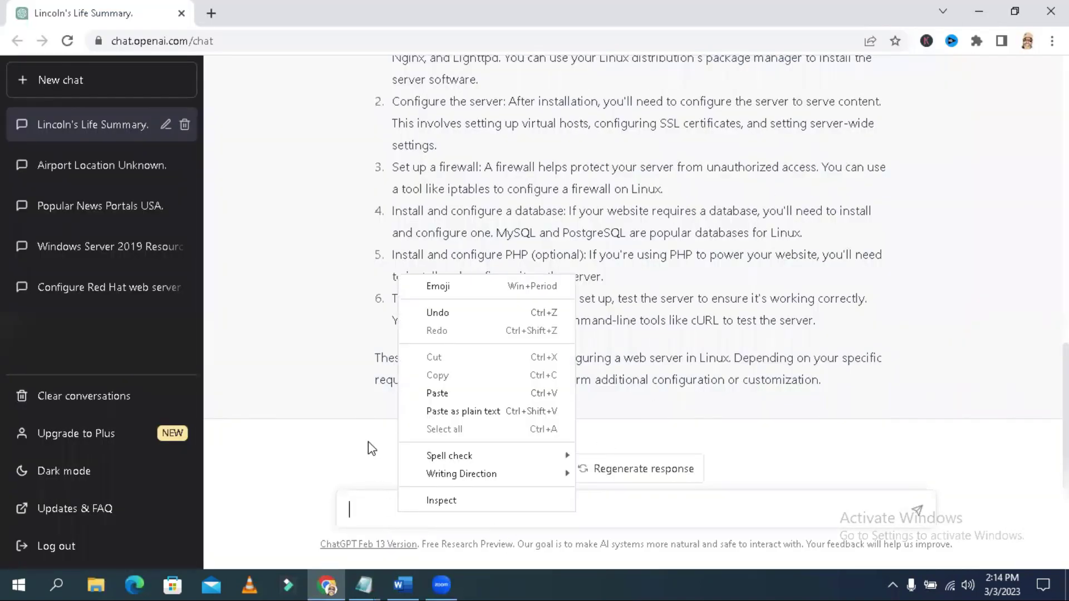
pyautogui.click(459, 393)
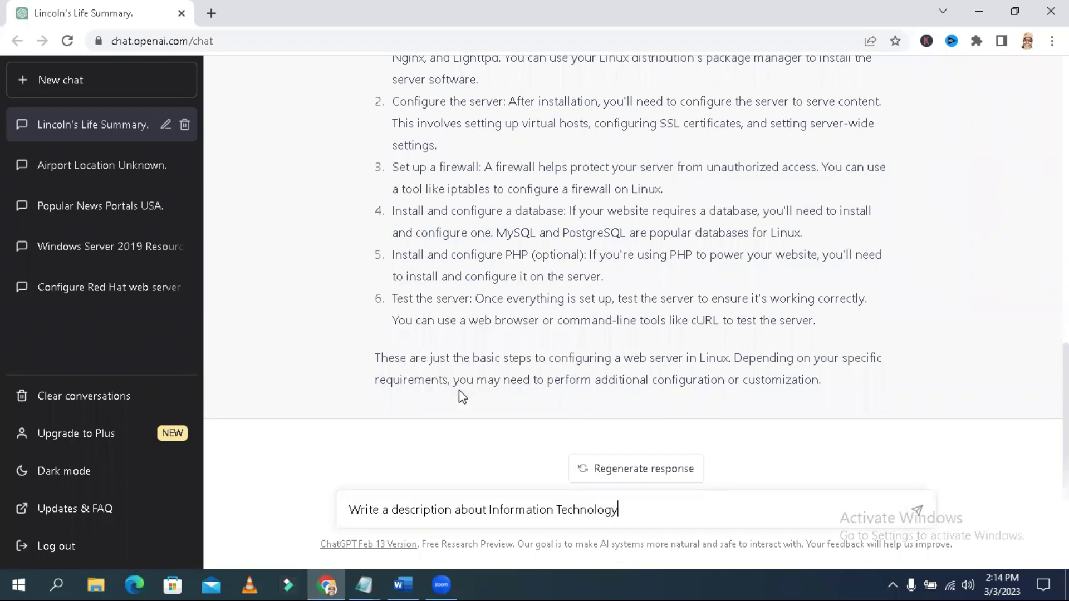
pyautogui.click(916, 513)
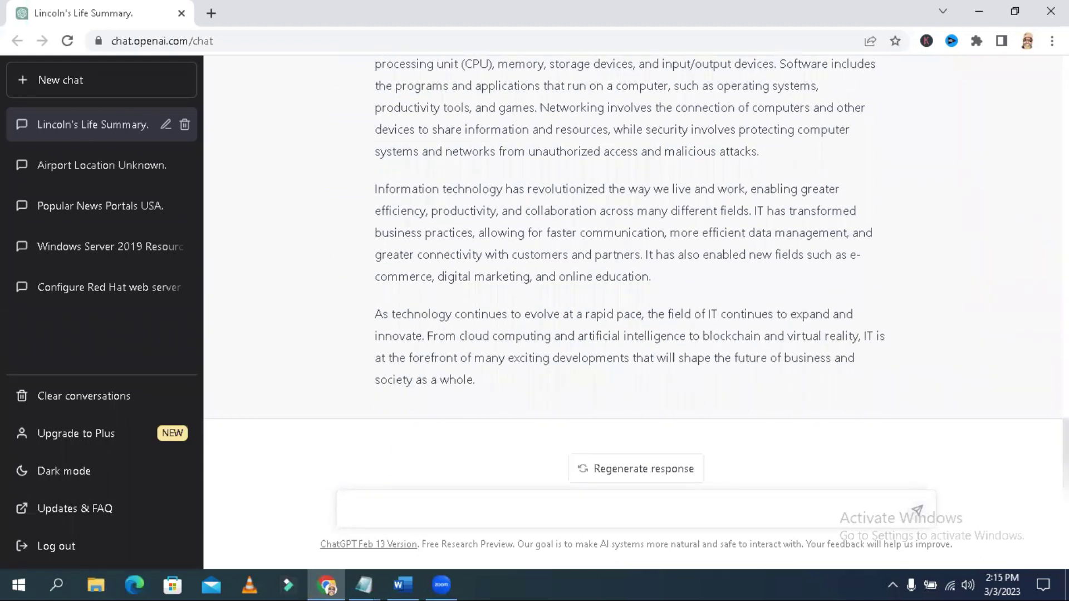
pyautogui.tripleClick(643, 469)
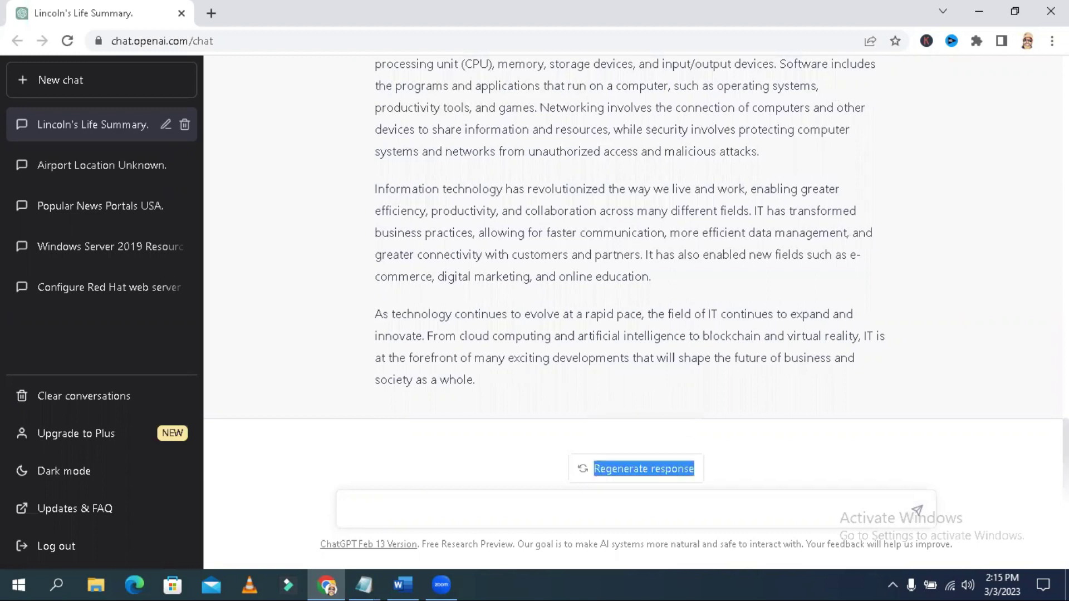
pyautogui.click(886, 272)
pyautogui.scroll(3, 887, 272)
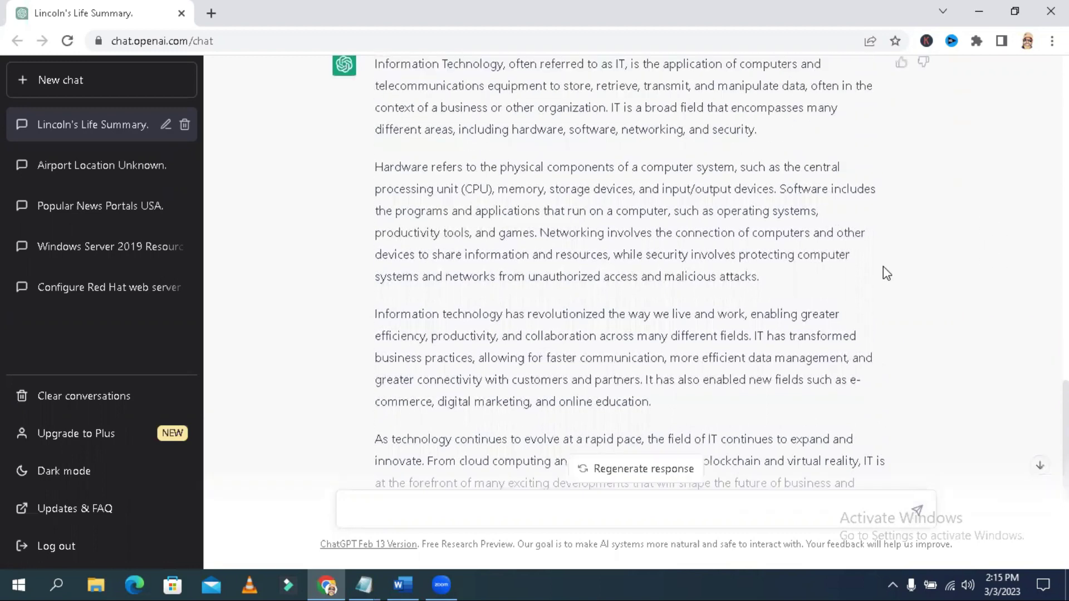
pyautogui.scroll(1, 886, 273)
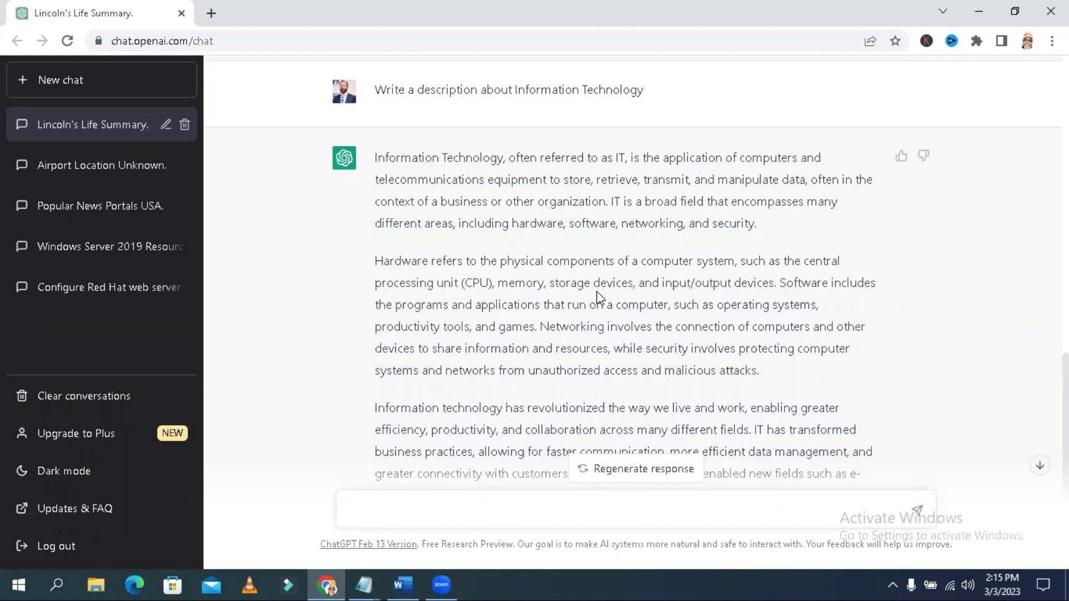
pyautogui.scroll(-3, 598, 298)
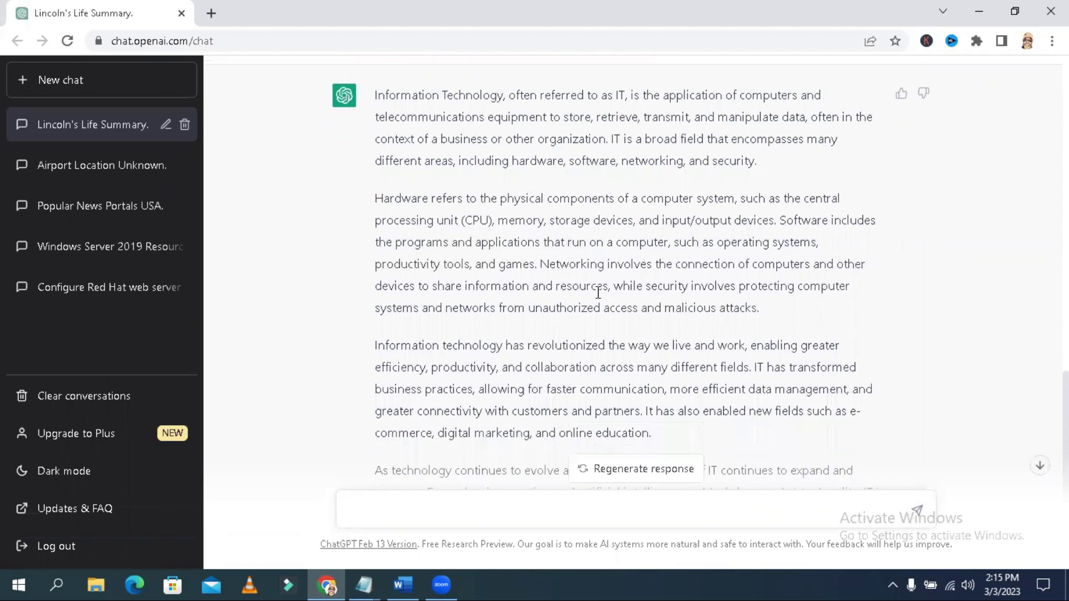
pyautogui.scroll(-1, 598, 295)
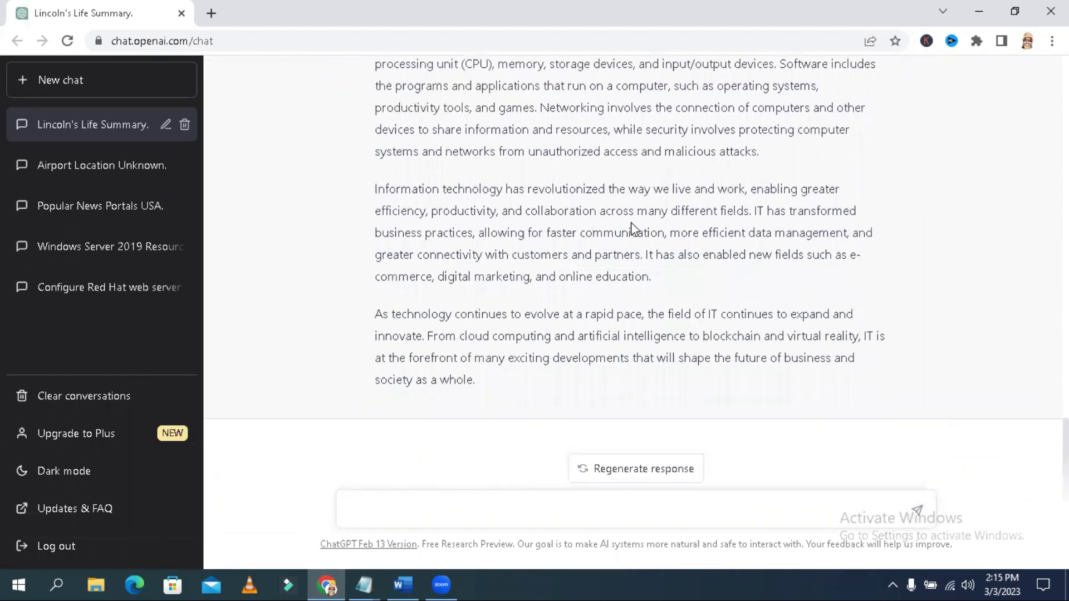
# Switch to the Word document and copy the line "Write a CV of IT Professional".
pyautogui.click(408, 579)
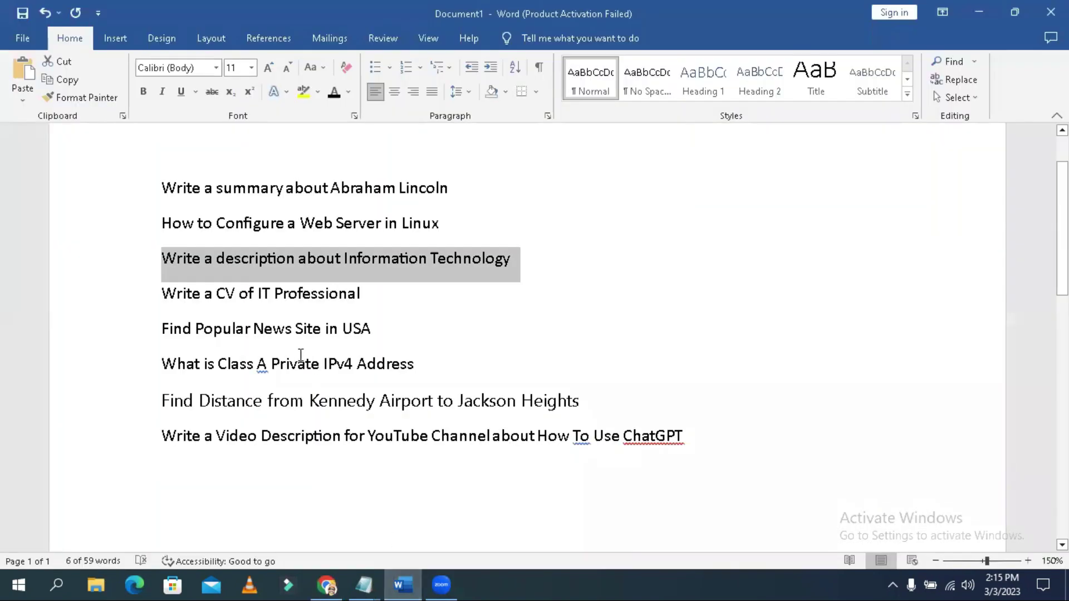
pyautogui.click(371, 299)
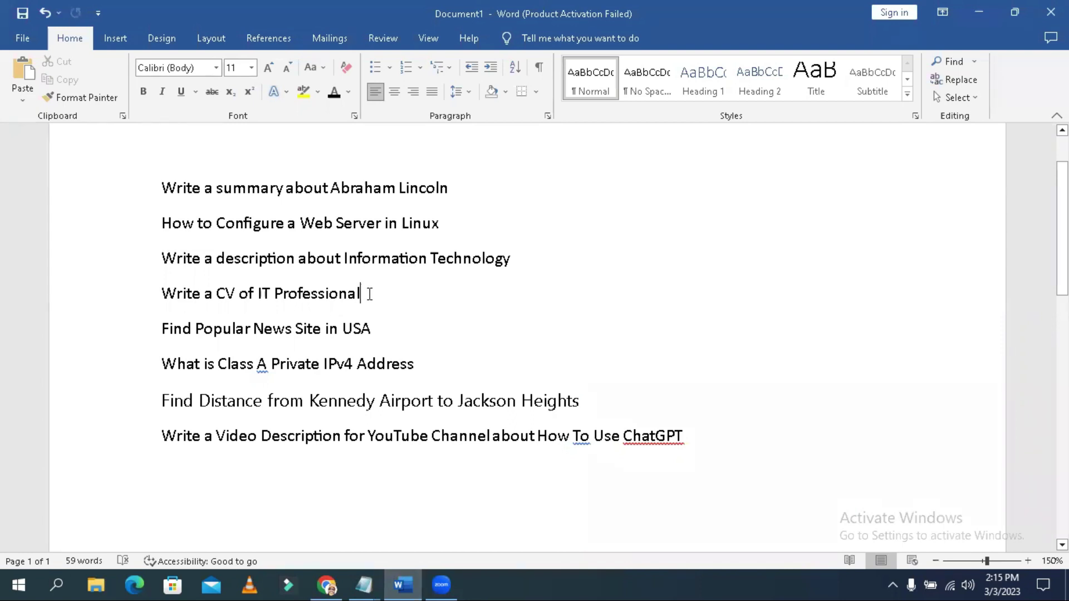
pyautogui.moveTo(370, 293); pyautogui.dragTo(167, 293)
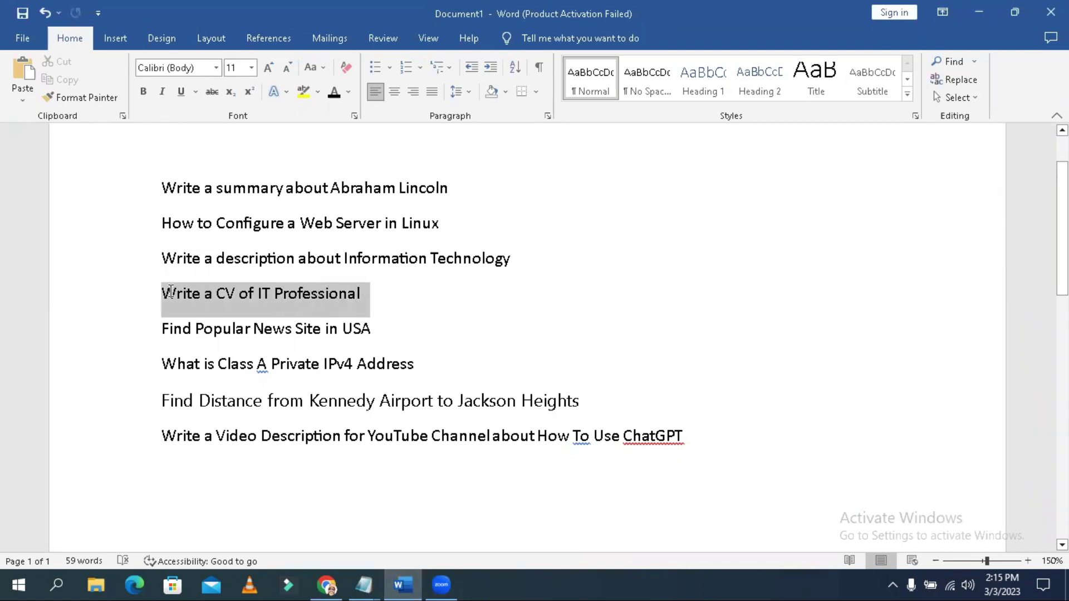
pyautogui.rightClick(171, 295)
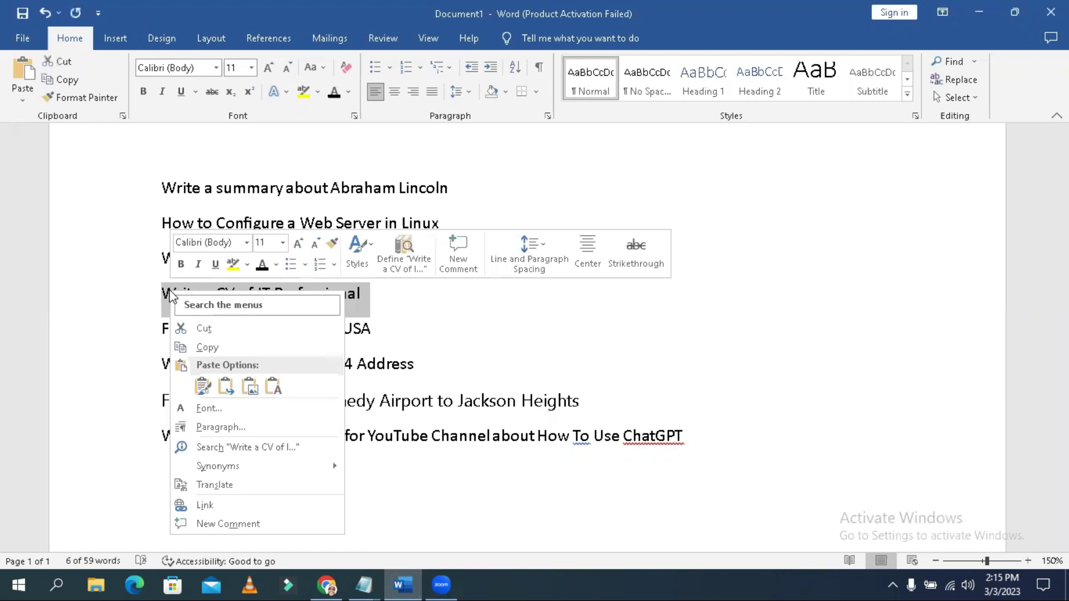
pyautogui.click(223, 343)
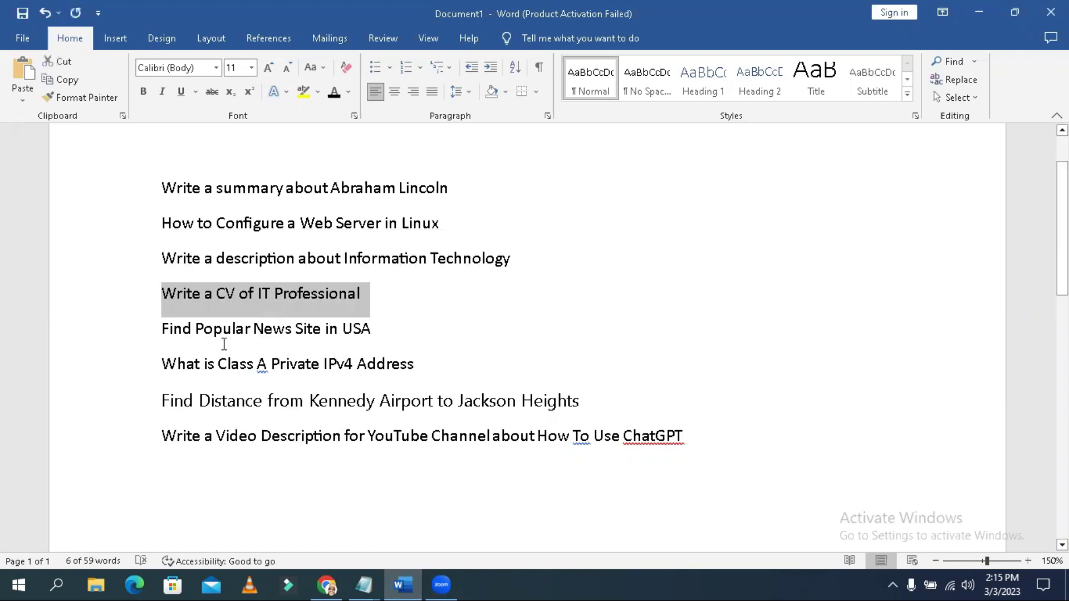
# Return to ChatGPT and submit the copied prompt "Write a CV of IT Professional" in the same chat.
pyautogui.click(984, 9)
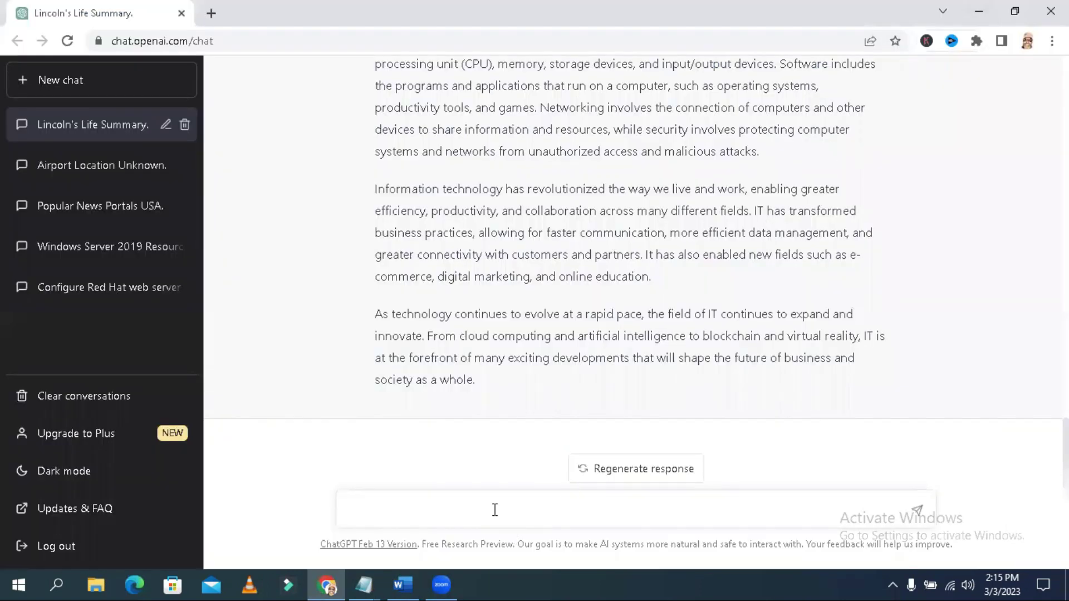
pyautogui.write('Write a CV of IT Professional')
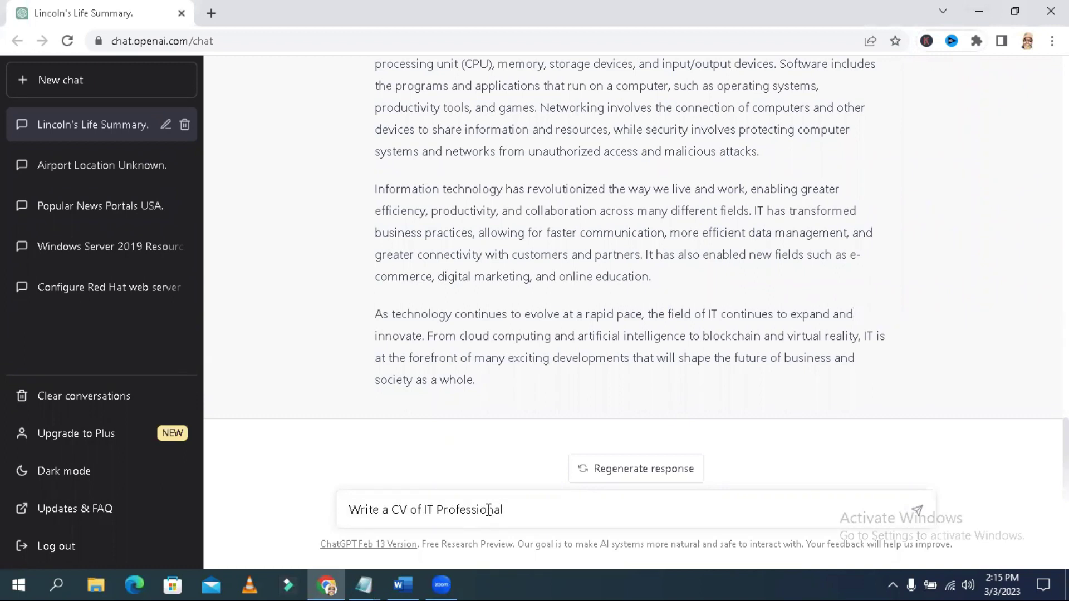
pyautogui.click(917, 511)
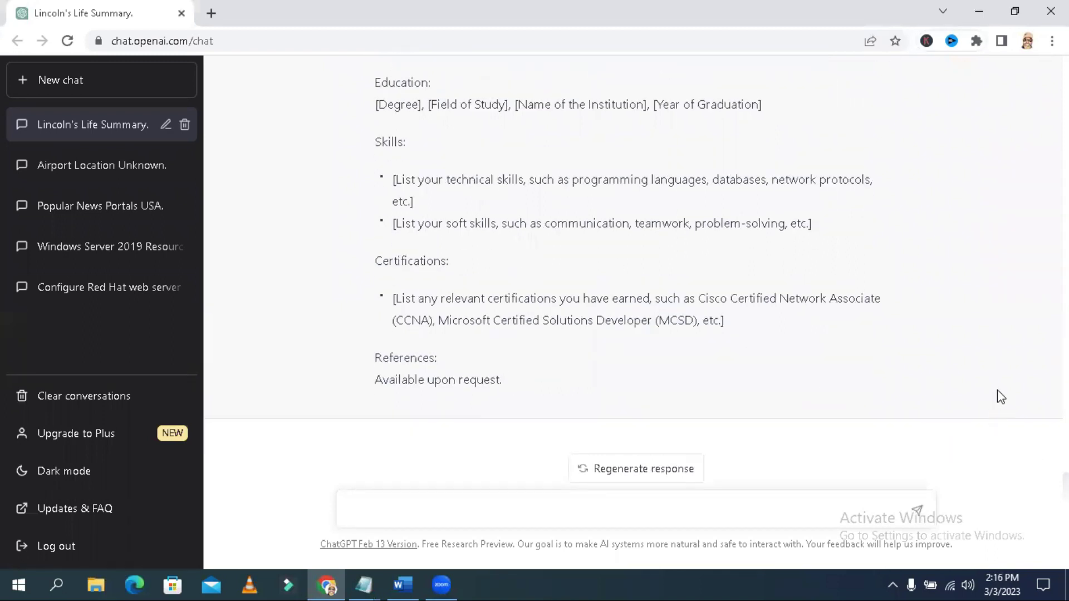
# Review the whole generated CV template, from the contact details and summary through experience, education, skills and certifications to the references.
pyautogui.scroll(10, 1000, 397)
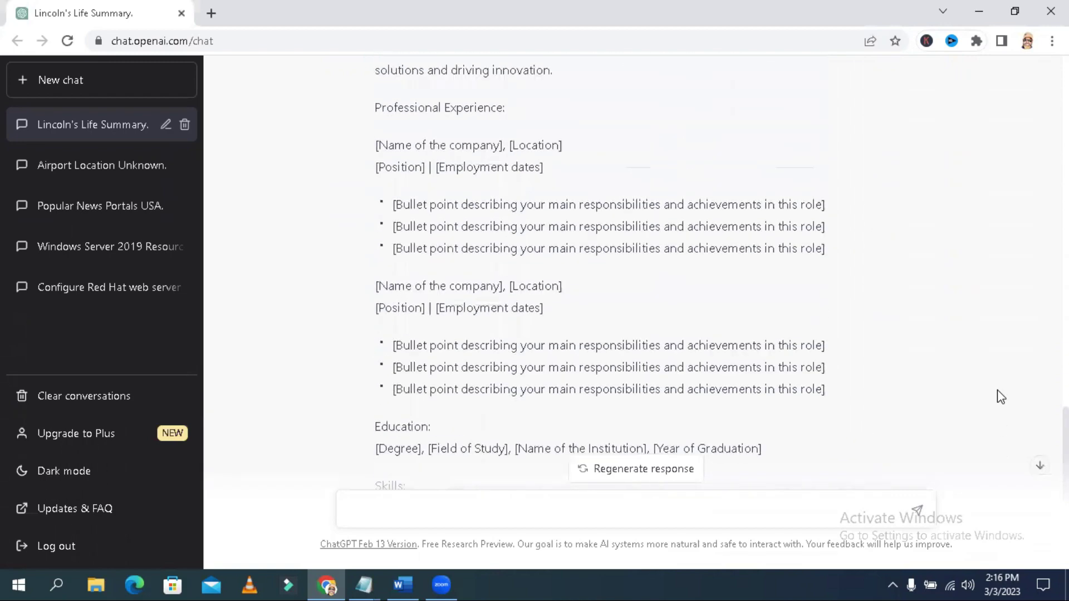
pyautogui.scroll(2, 1000, 397)
pyautogui.scroll(-1, 1000, 397)
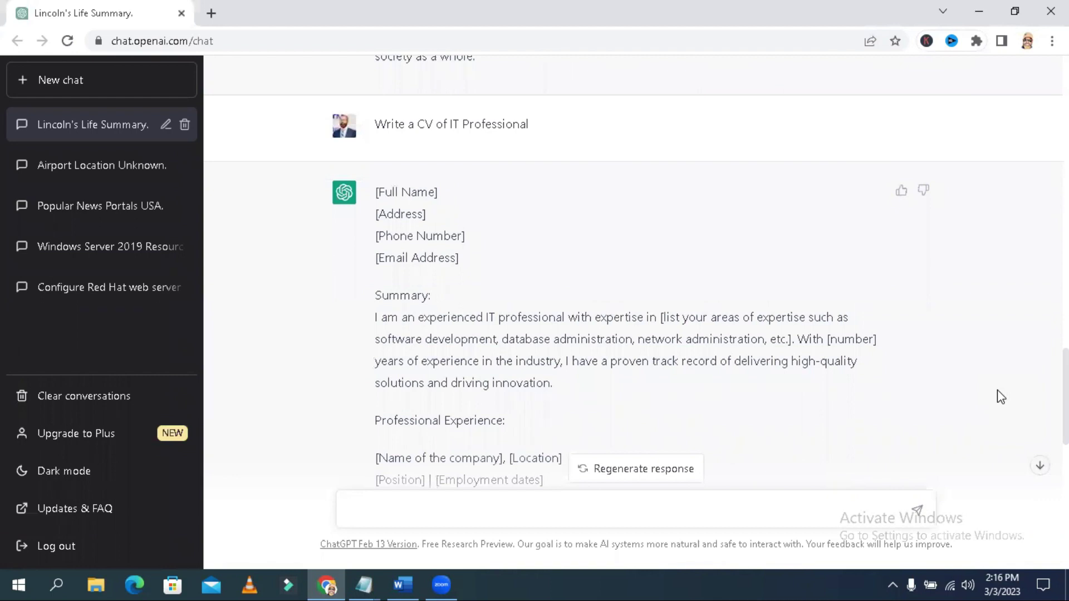
pyautogui.scroll(-2, 1000, 397)
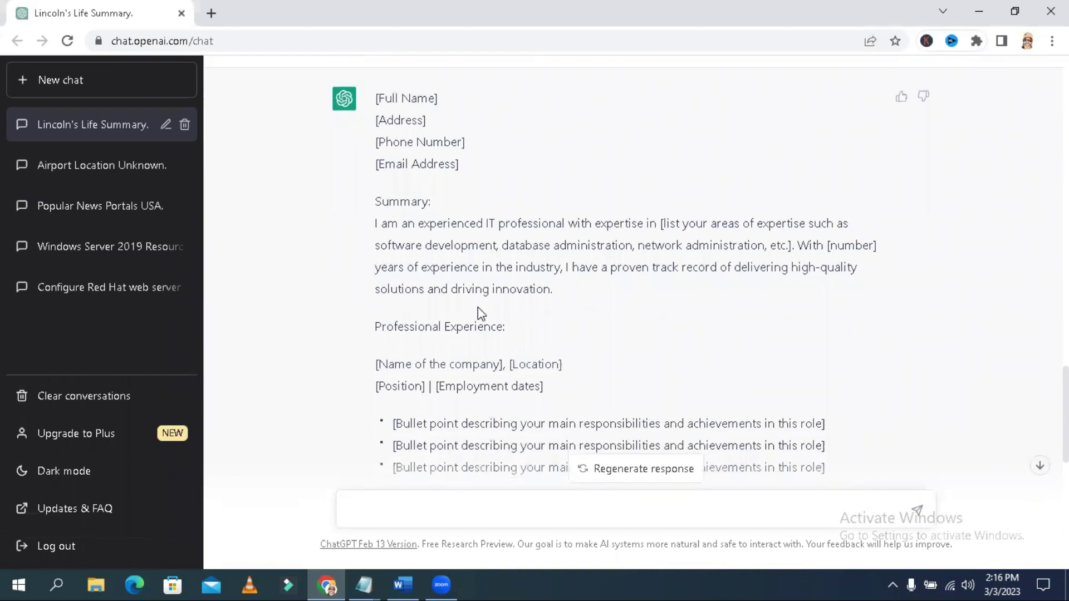
pyautogui.moveTo(396, 228); pyautogui.dragTo(540, 305)
pyautogui.click(510, 322)
pyautogui.moveTo(404, 327); pyautogui.dragTo(527, 388)
pyautogui.click(569, 394)
pyautogui.scroll(-2, 568, 396)
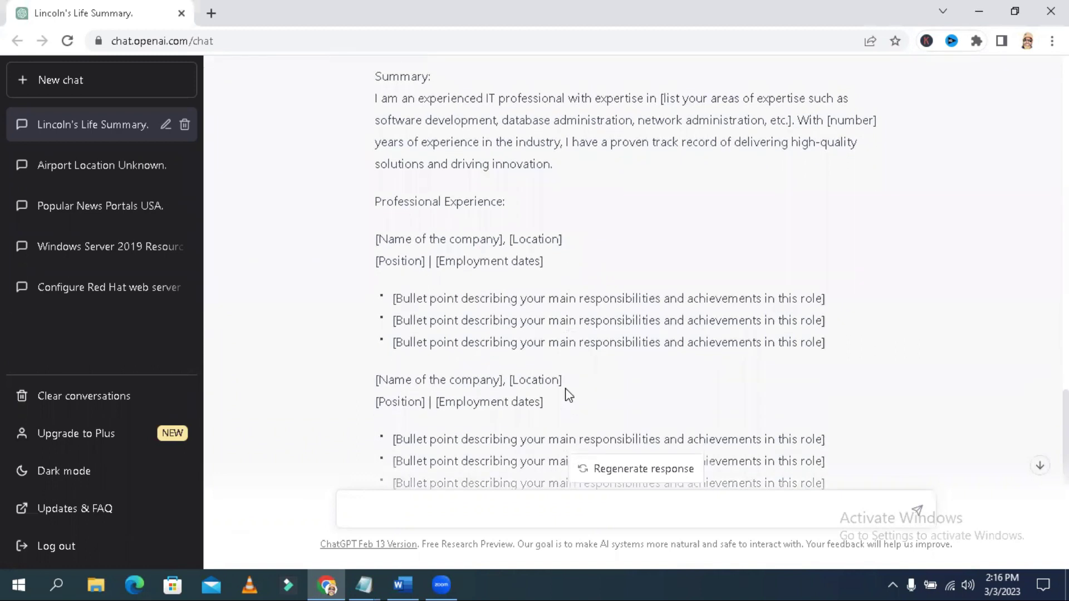
pyautogui.scroll(-1, 568, 395)
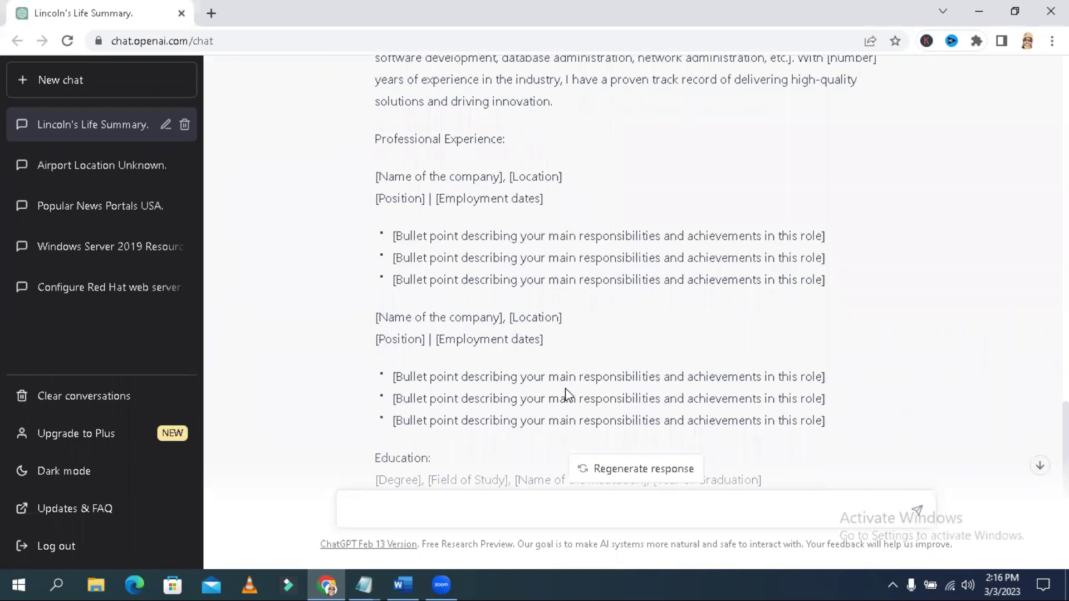
pyautogui.scroll(-2, 566, 389)
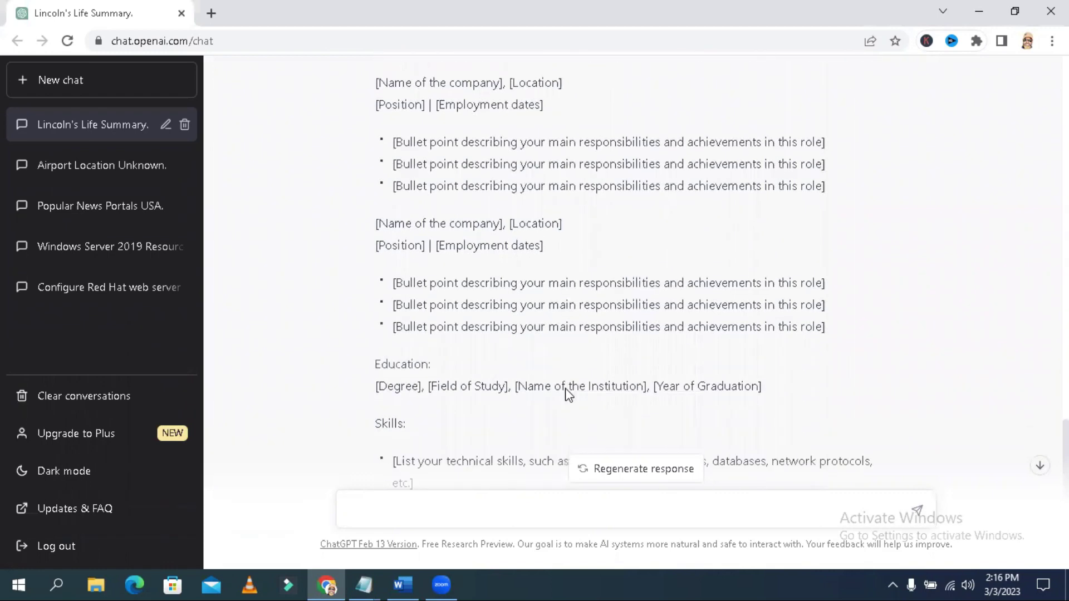
pyautogui.scroll(-2, 565, 388)
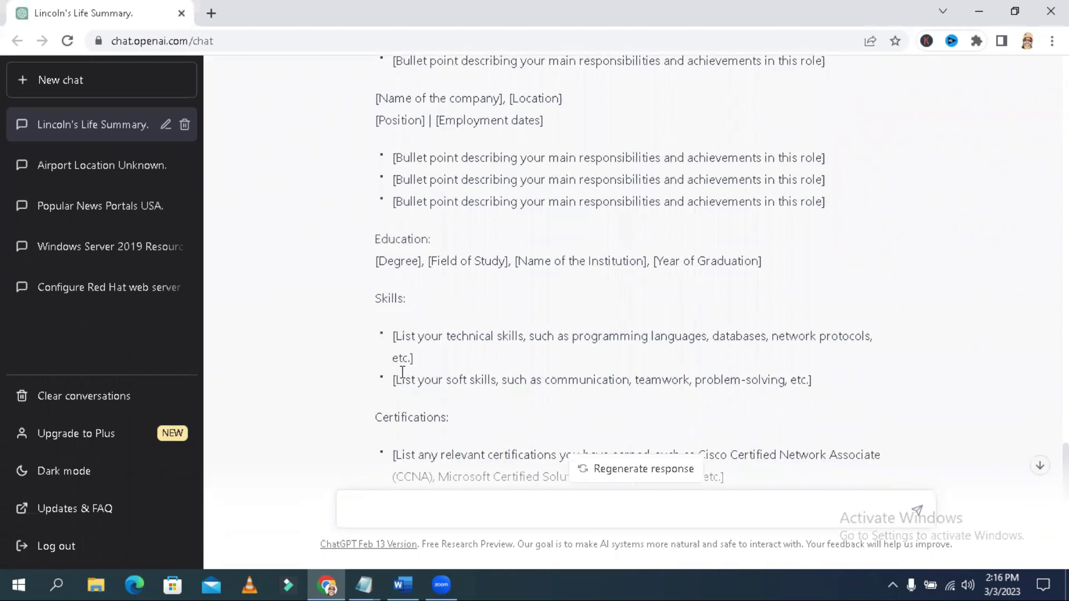
pyautogui.moveTo(399, 418); pyautogui.dragTo(451, 415)
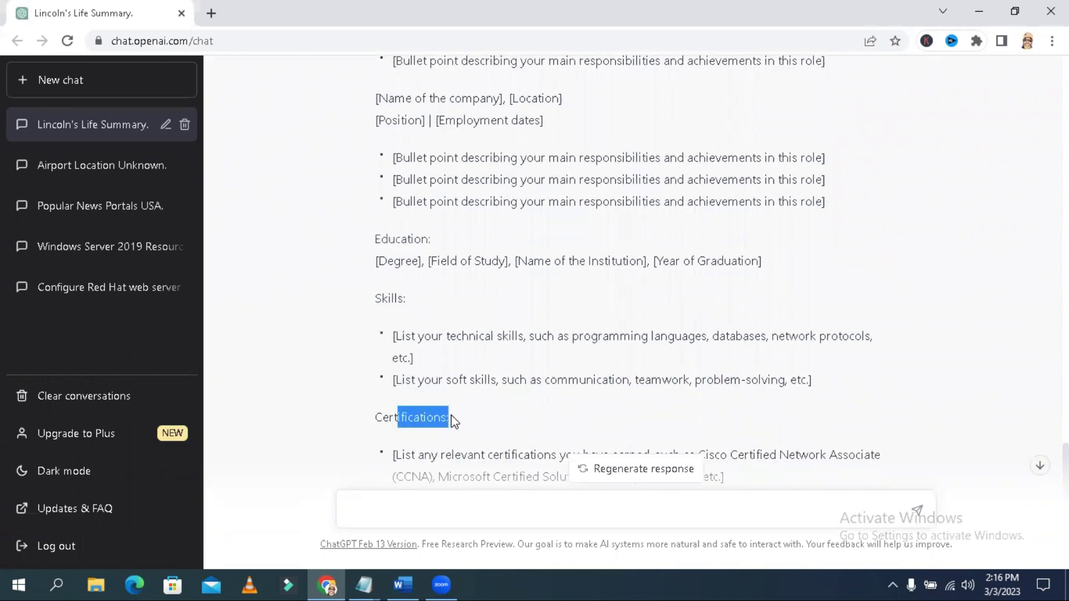
pyautogui.scroll(-1, 450, 415)
pyautogui.scroll(-2, 452, 416)
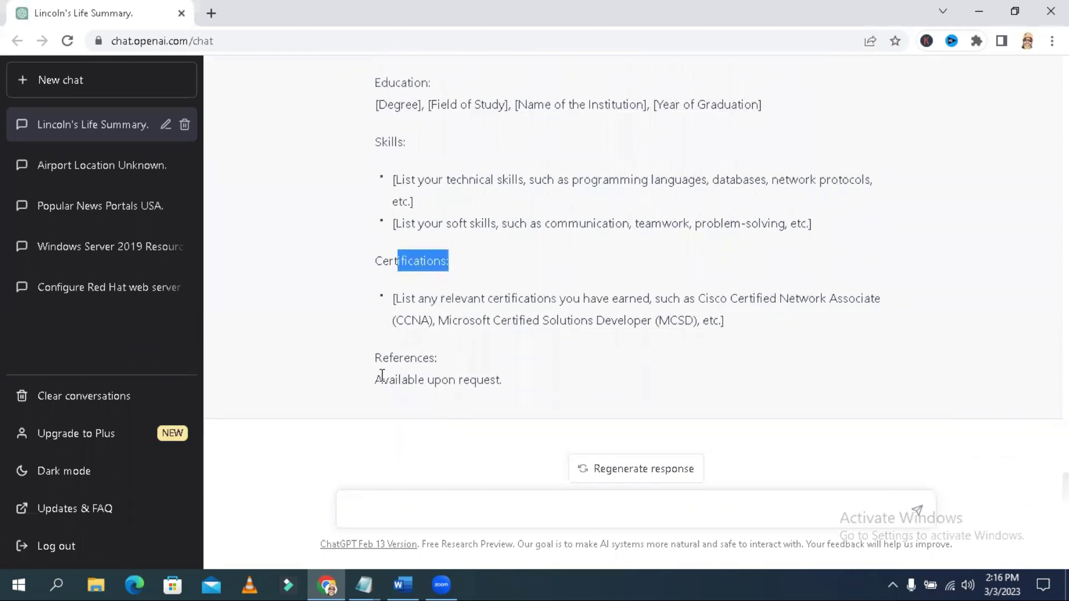
pyautogui.moveTo(382, 376); pyautogui.dragTo(541, 370)
pyautogui.click(526, 385)
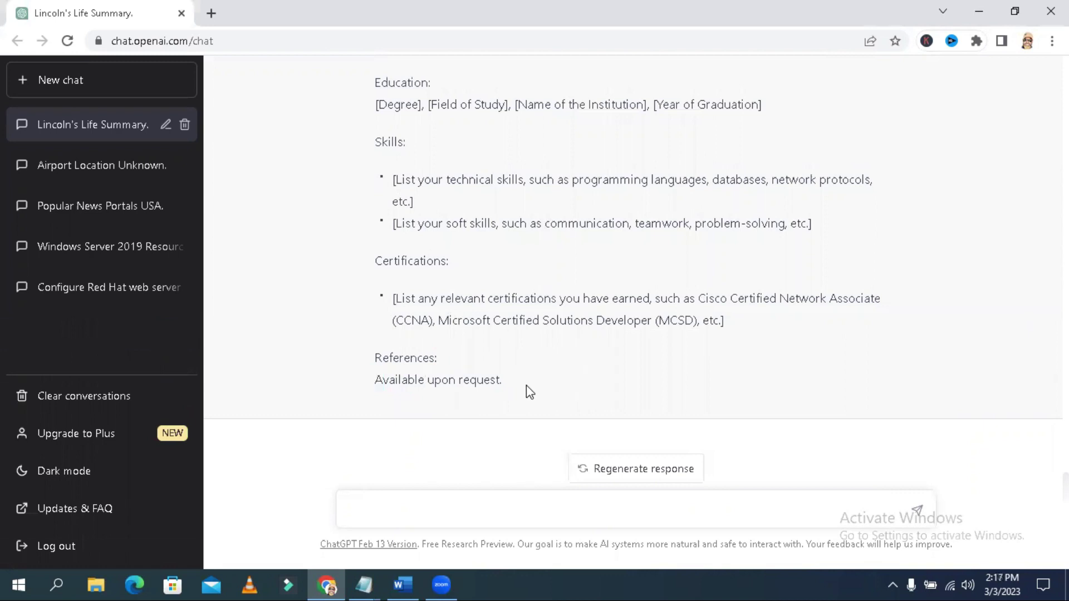
# Switch to the Word document and copy the line "Find Popular News Site in USA".
pyautogui.click(412, 583)
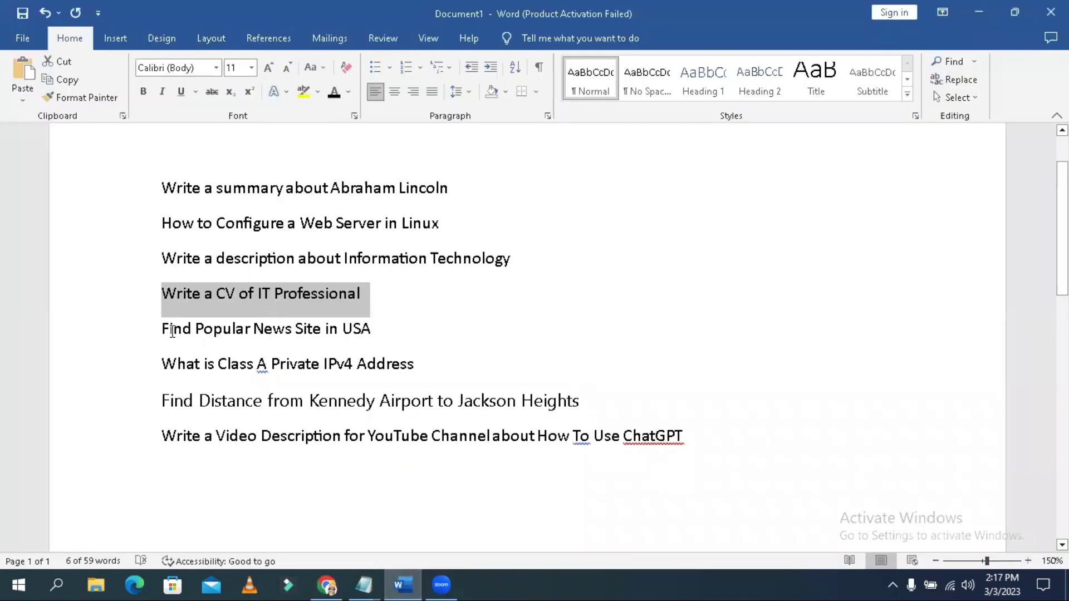
pyautogui.moveTo(162, 330); pyautogui.dragTo(368, 337)
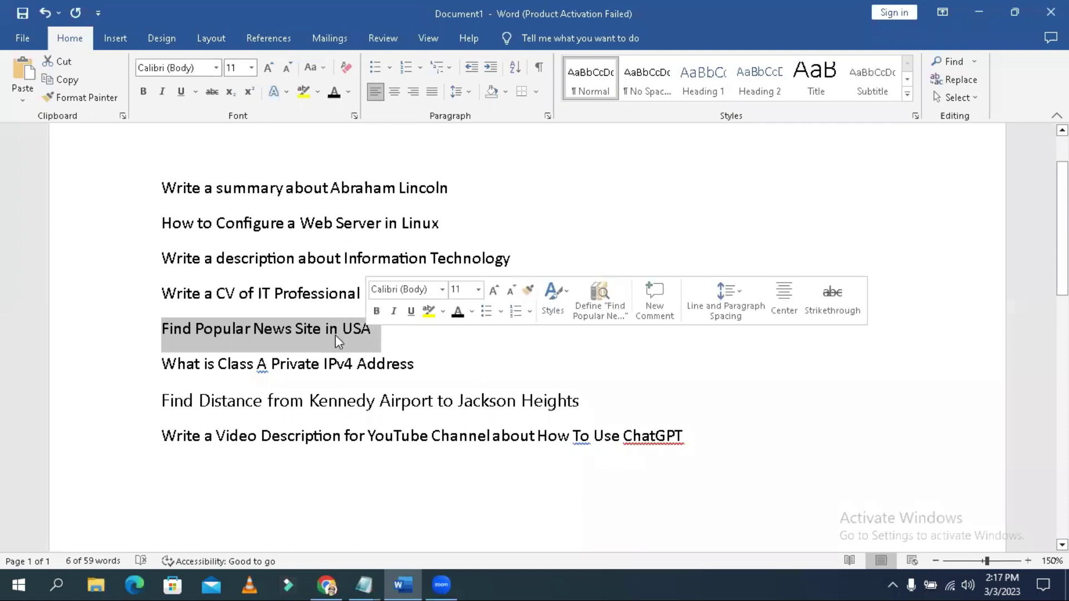
pyautogui.rightClick(295, 330)
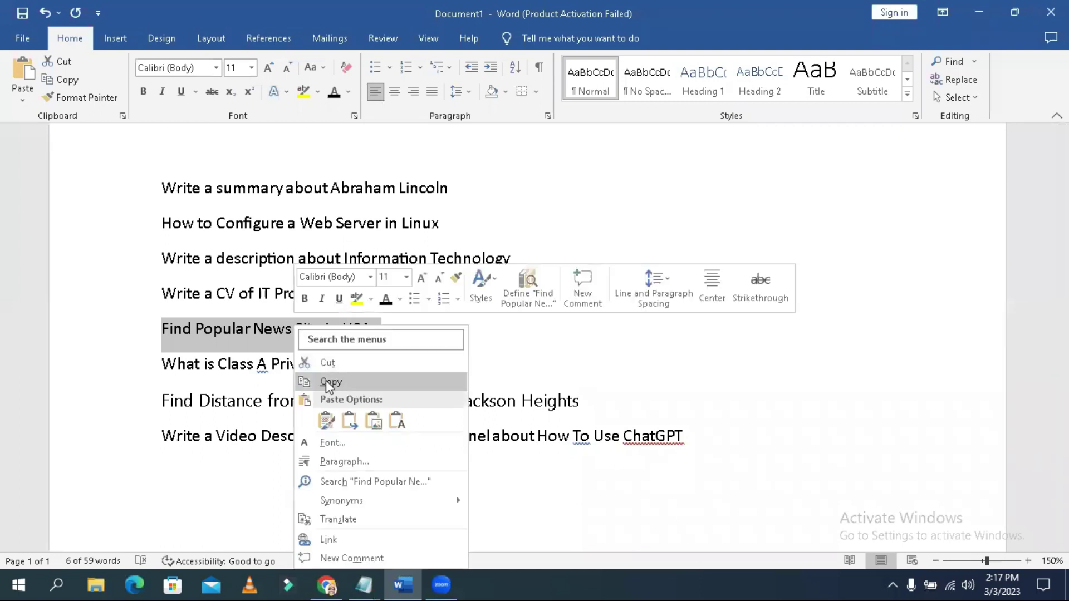
pyautogui.click(305, 381)
# Return to ChatGPT and submit the copied prompt "Find Popular News Site in USA" in the same chat.
pyautogui.click(978, 12)
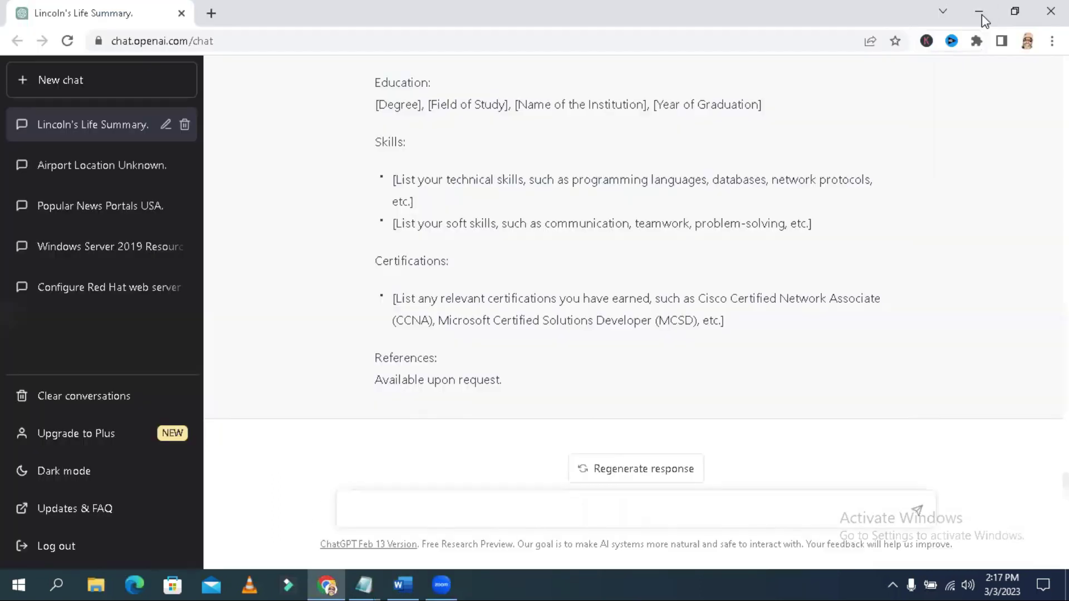
pyautogui.click(451, 504)
pyautogui.rightClick(451, 505)
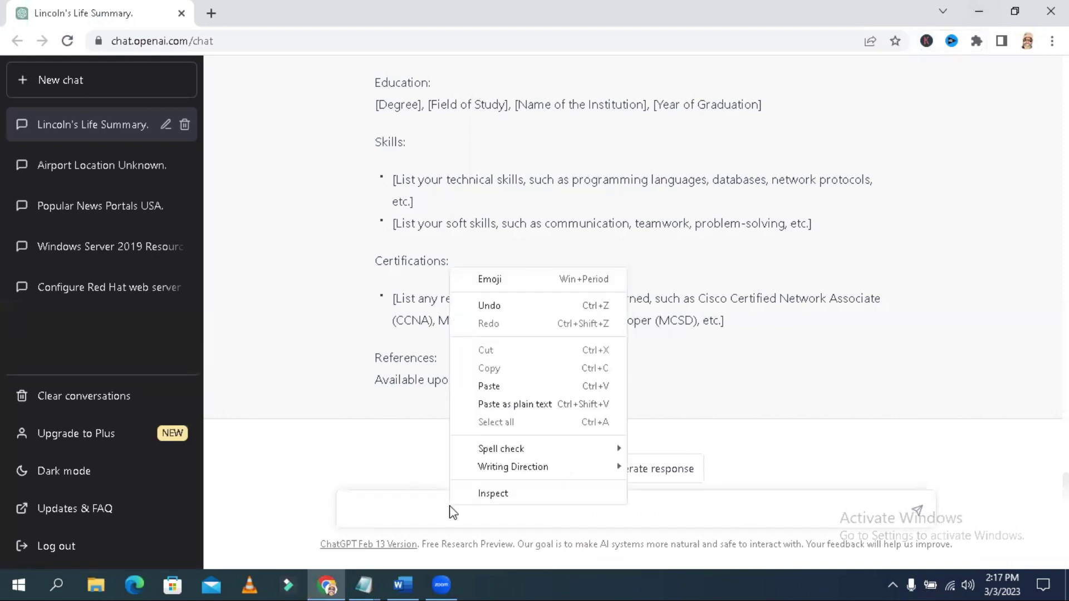
pyautogui.click(503, 390)
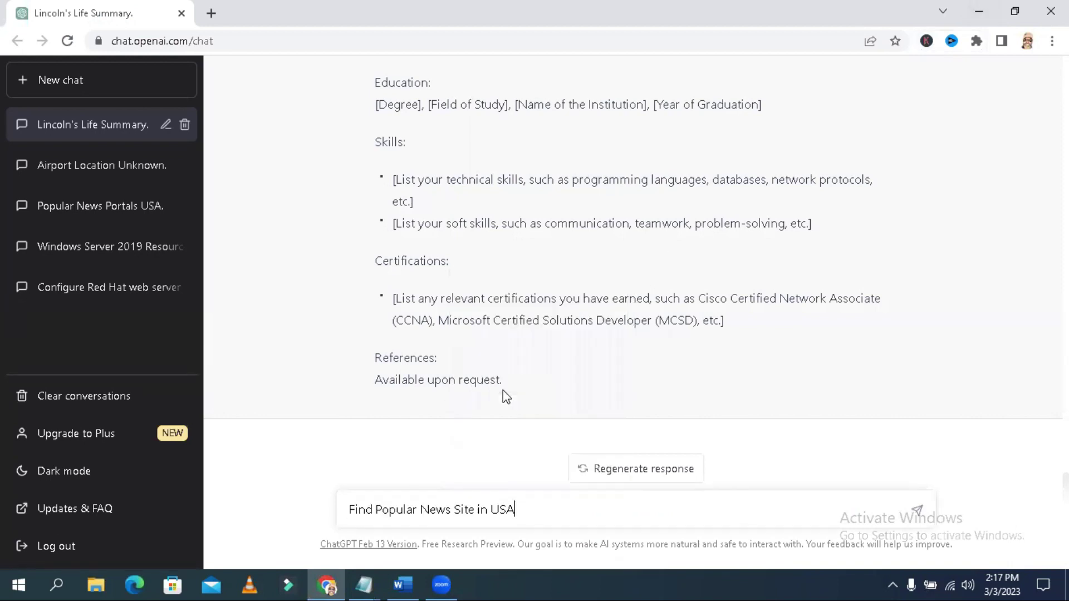
pyautogui.click(917, 510)
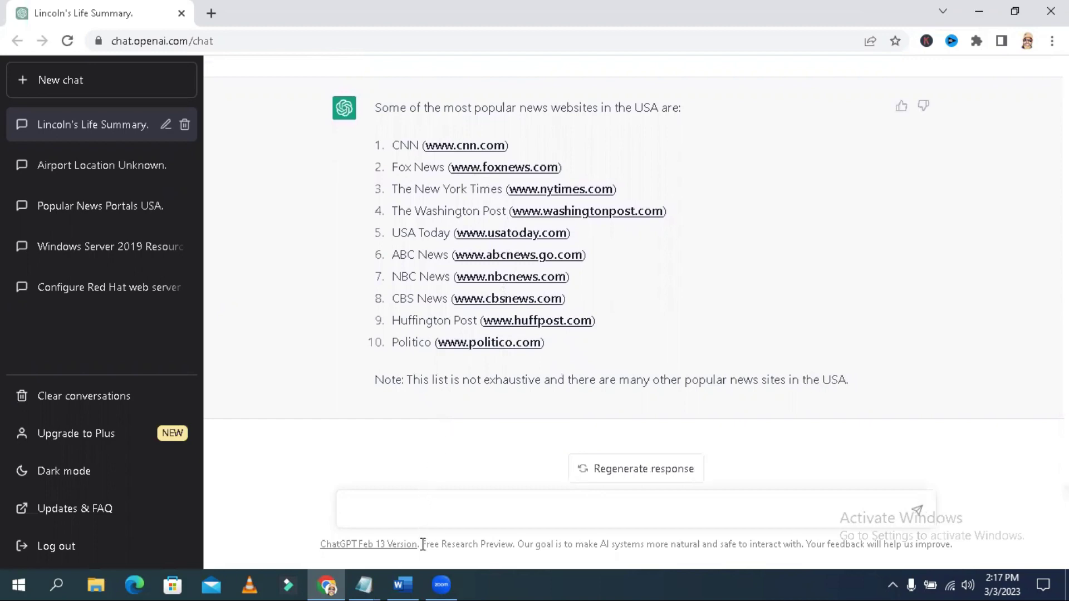
# Switch to the Word document and copy the line "What is Class A Private IPv4 Address".
pyautogui.click(413, 582)
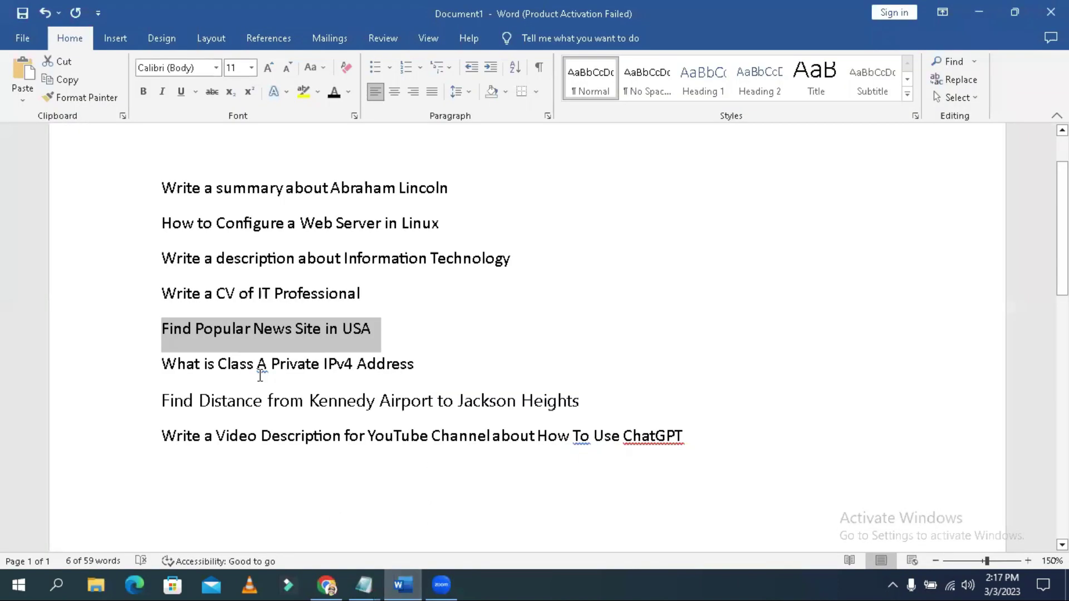
pyautogui.click(202, 362)
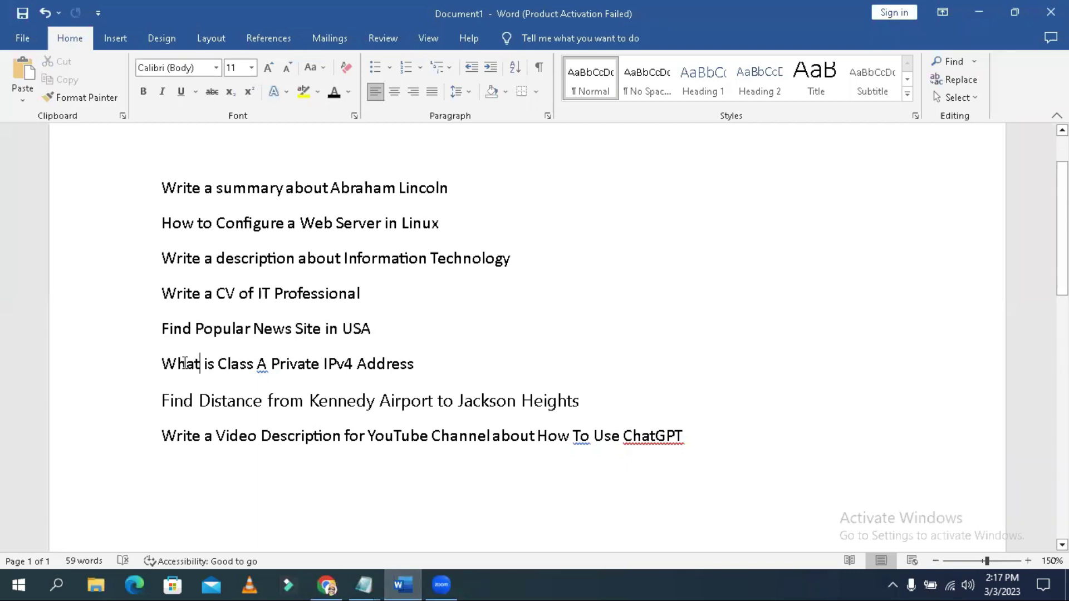
pyautogui.moveTo(166, 365); pyautogui.dragTo(419, 362)
pyautogui.hotkey('ctrl', 'c')
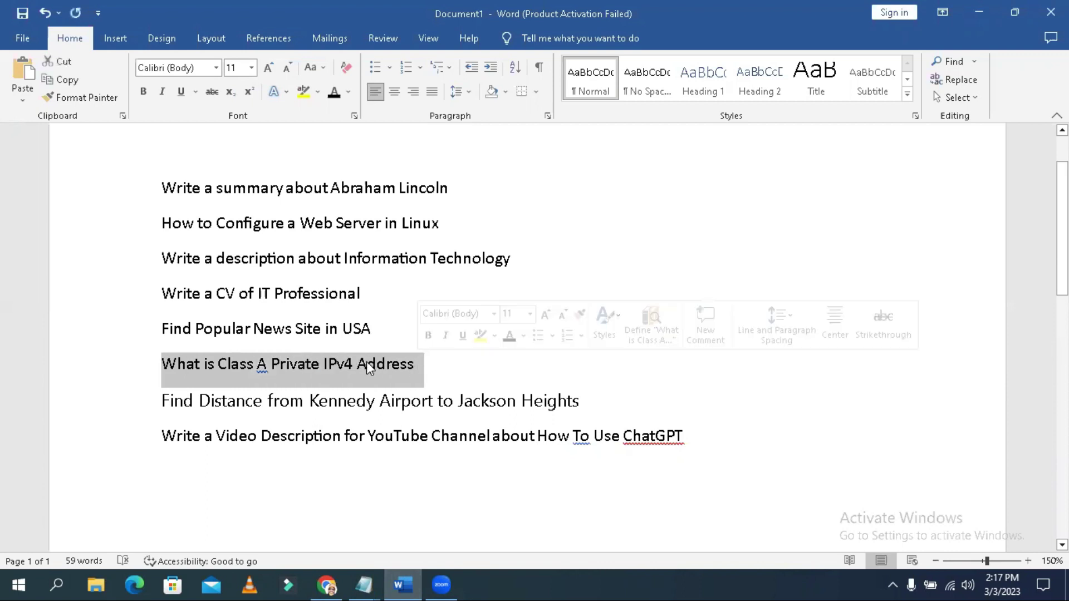
pyautogui.rightClick(322, 364)
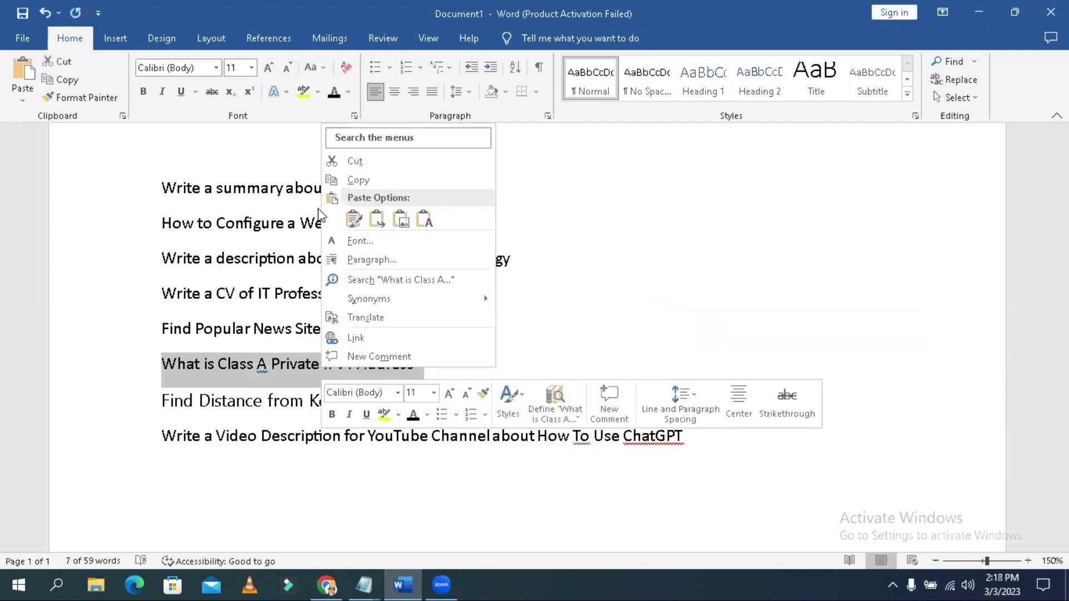
pyautogui.click(369, 180)
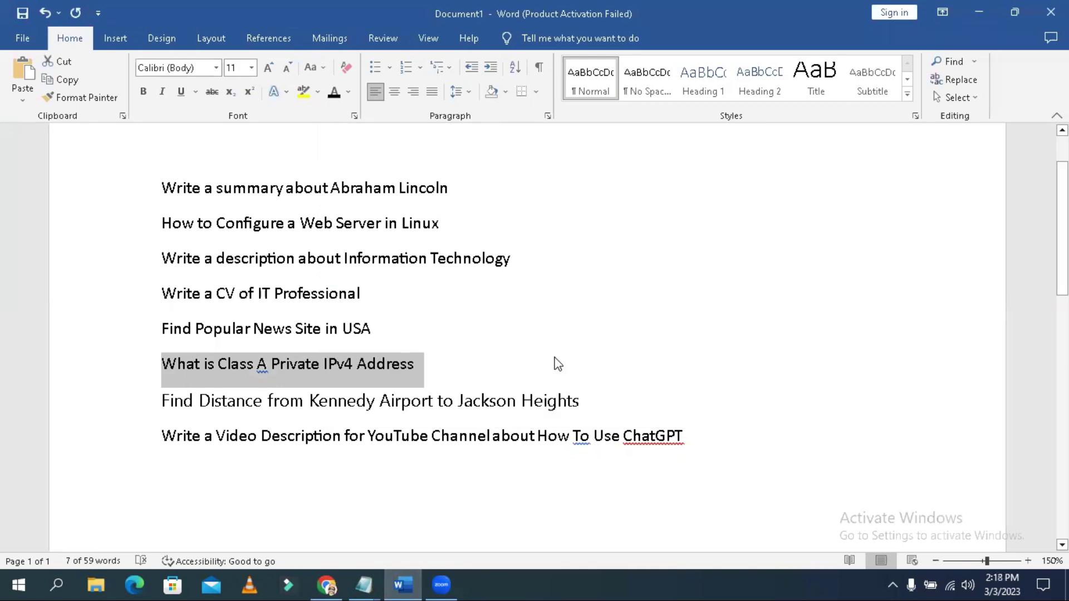
# Return to ChatGPT, submit the copied prompt "What is Class A Private IPv4 Address" in the same chat, and review the answer.
pyautogui.click(975, 11)
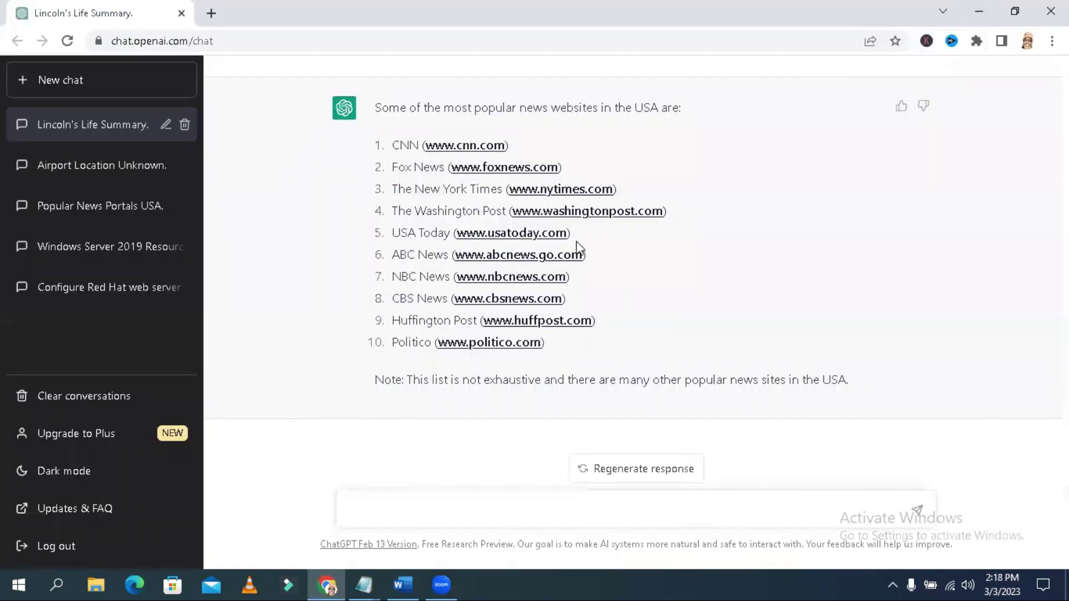
pyautogui.click(557, 504)
pyautogui.hotkey('ctrl', 'v')
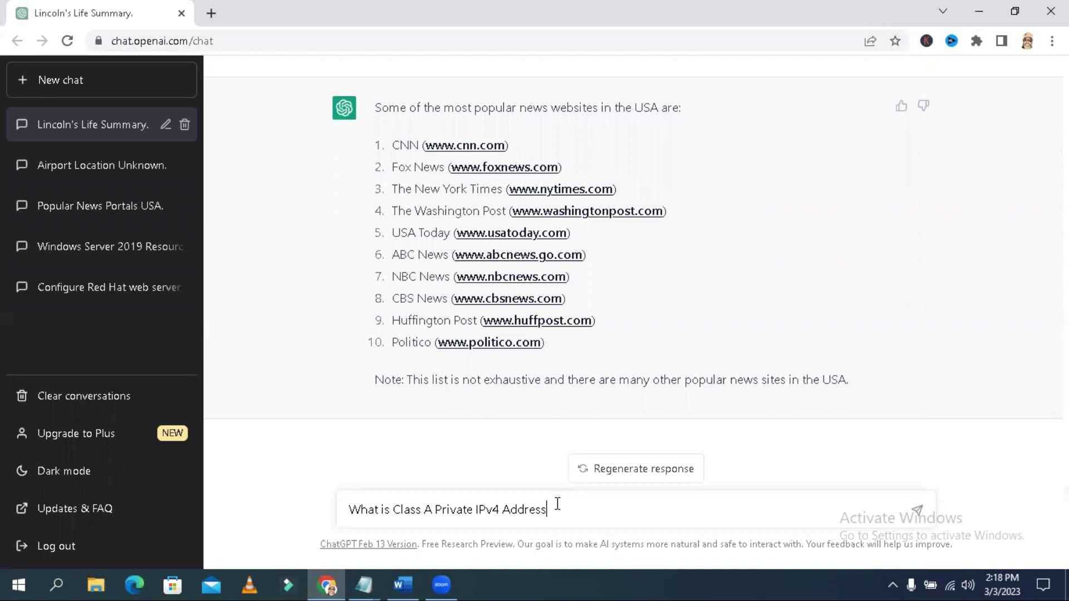
pyautogui.click(918, 512)
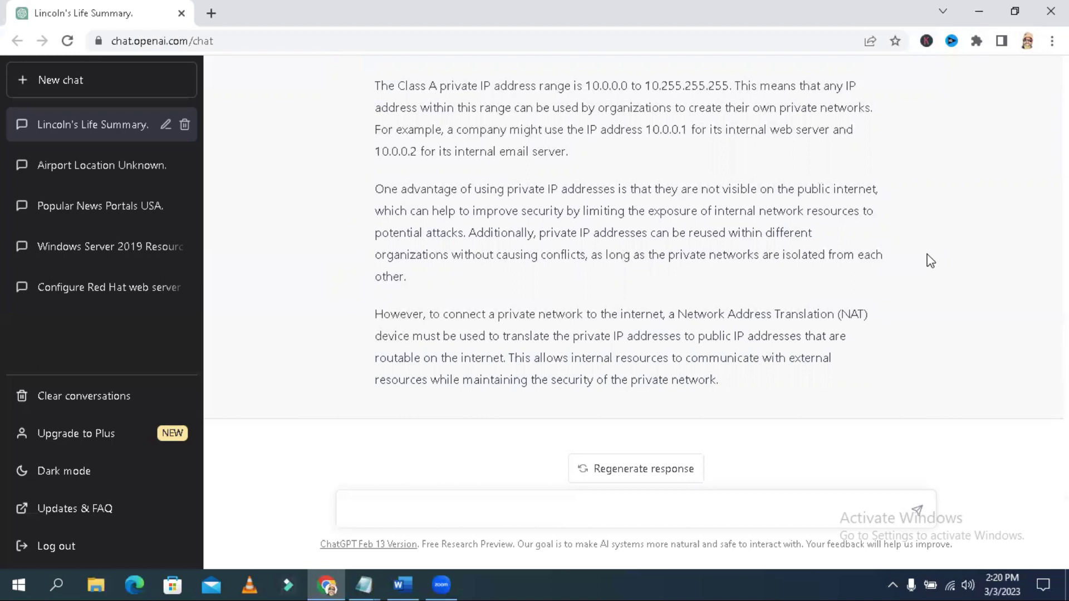
pyautogui.scroll(2, 929, 260)
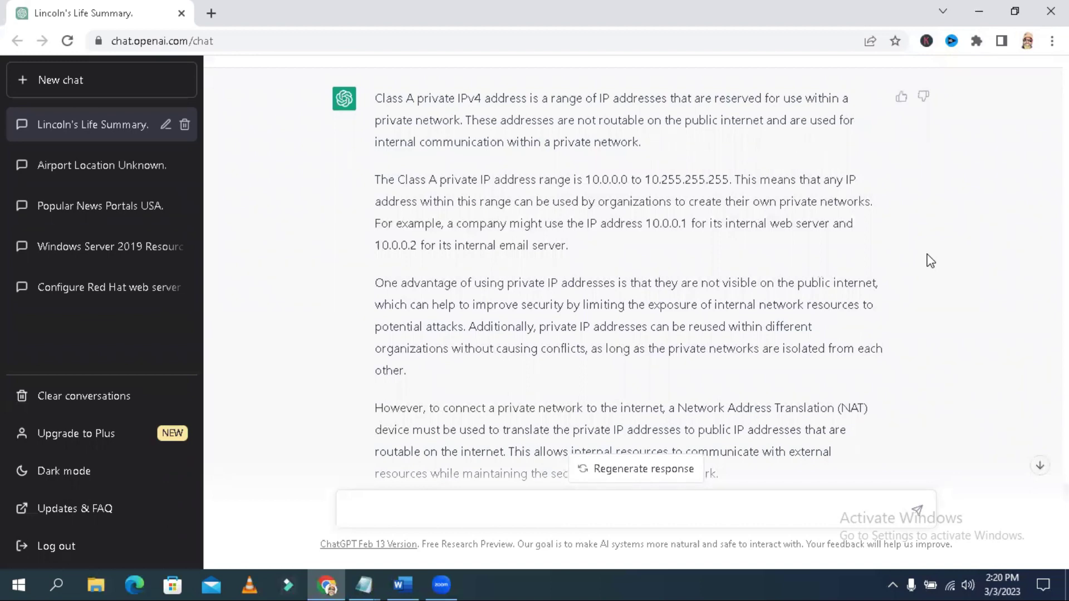
pyautogui.scroll(-2, 929, 261)
pyautogui.scroll(2, 930, 261)
pyautogui.scroll(-3, 930, 261)
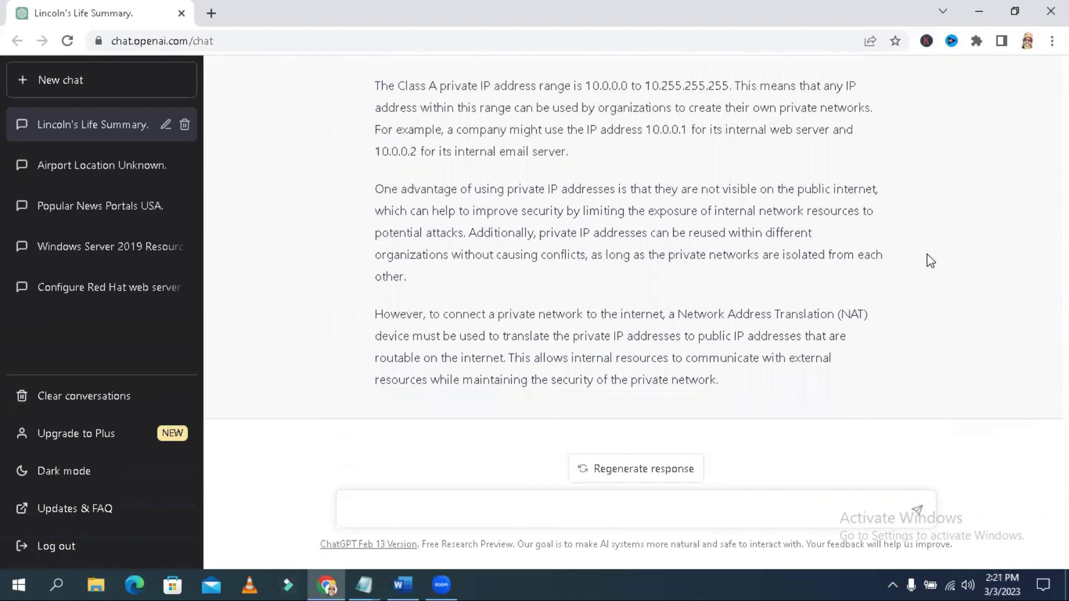
# Switch to the Word document and copy the line "Find Distance from Kennedy Airport to Jackson Heights".
pyautogui.click(402, 585)
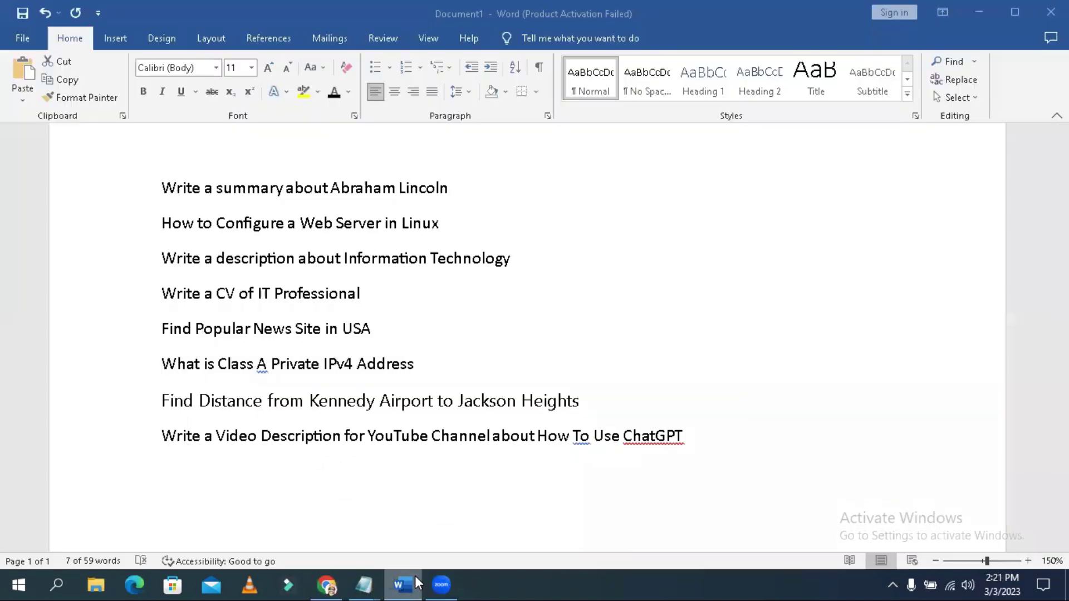
pyautogui.tripleClick(329, 367)
pyautogui.moveTo(165, 407); pyautogui.dragTo(549, 401)
pyautogui.rightClick(490, 402)
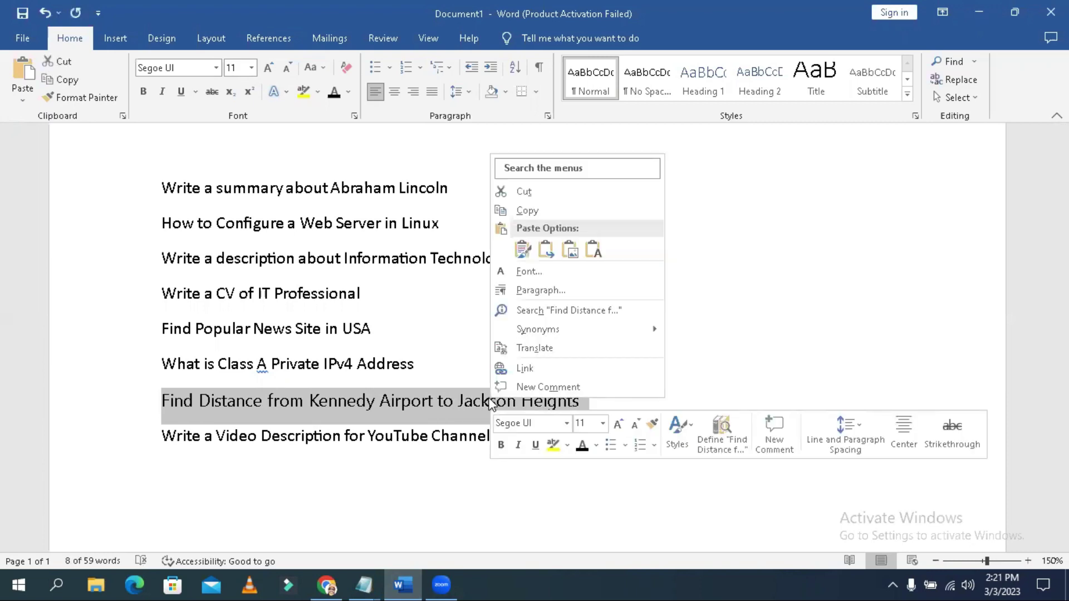
pyautogui.click(526, 210)
# Return to ChatGPT and submit the copied prompt "Find Distance from Kennedy Airport to Jackson Heights" in the same chat.
pyautogui.click(326, 584)
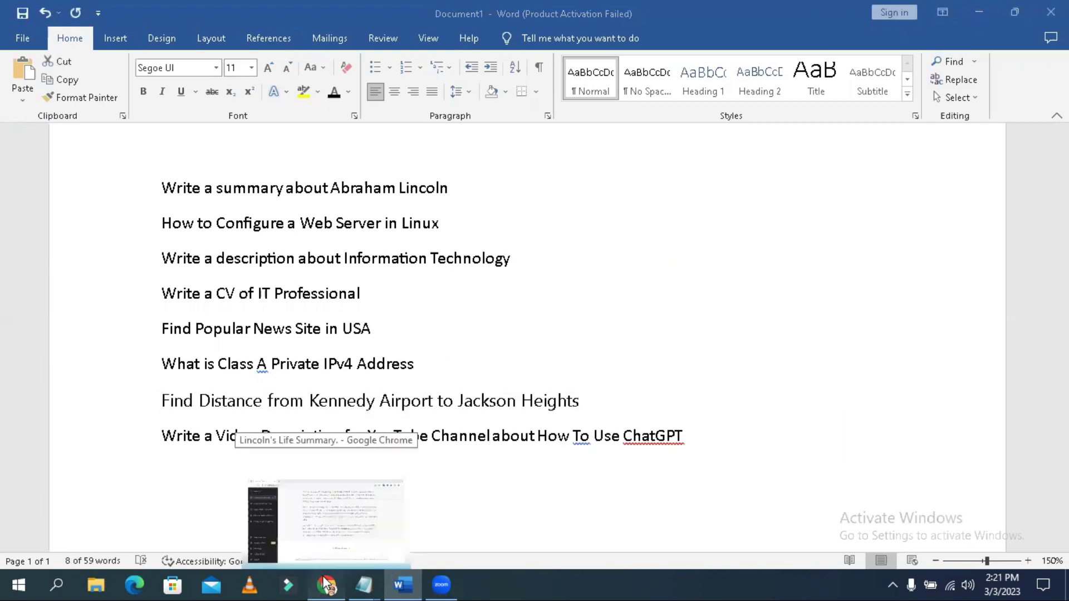
pyautogui.click(403, 509)
pyautogui.hotkey('ctrl', 'v')
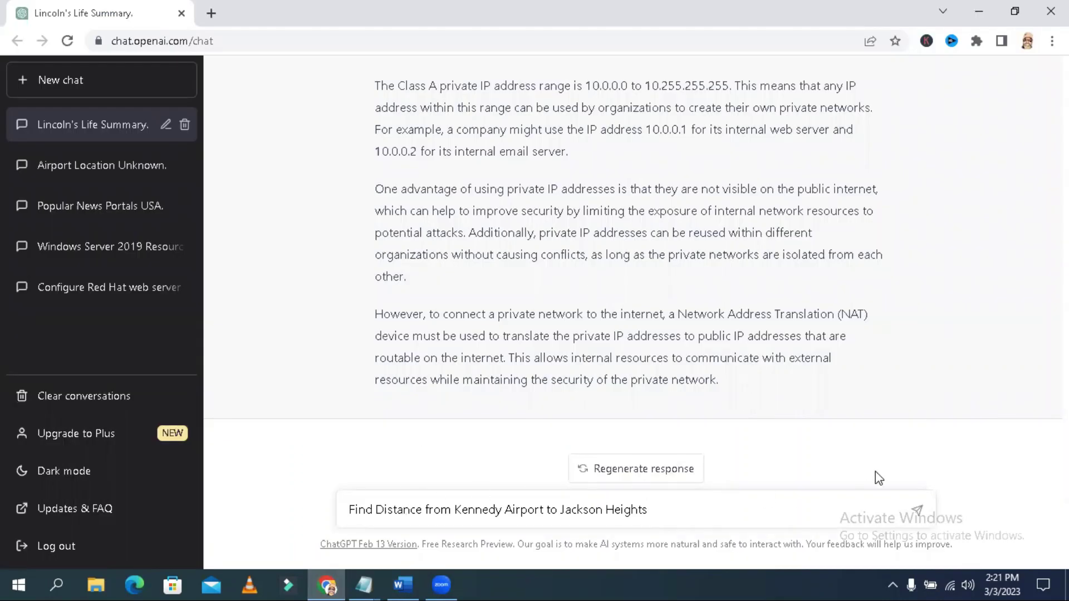
pyautogui.click(916, 510)
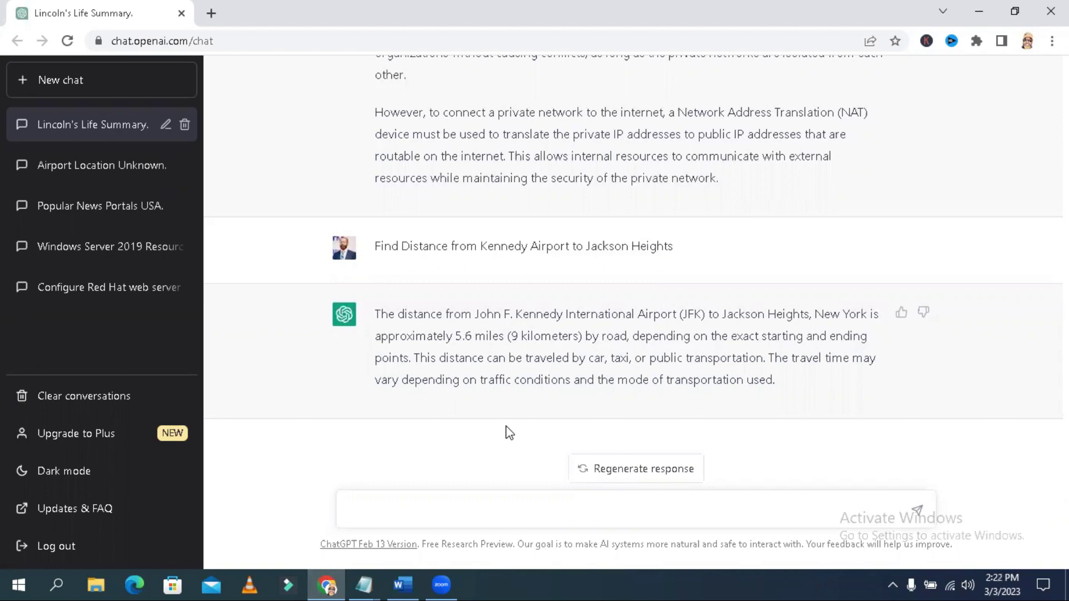
# Switch to the Word document and copy the line "Write a Video Description for YouTube Channel about How To Use ChatGPT".
pyautogui.click(401, 583)
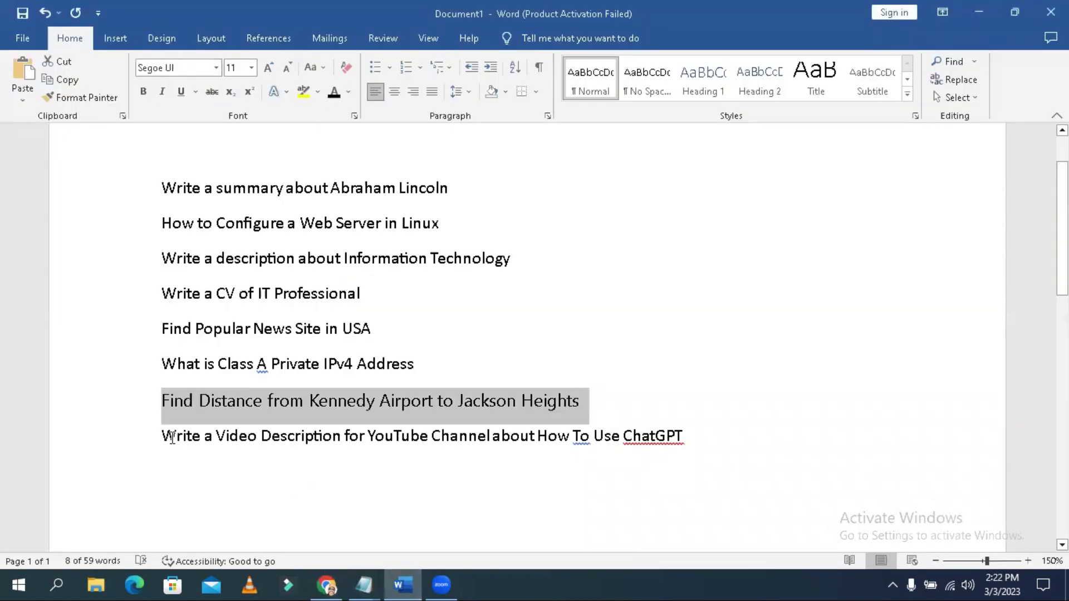
pyautogui.moveTo(167, 437); pyautogui.dragTo(680, 435)
pyautogui.rightClick(432, 437)
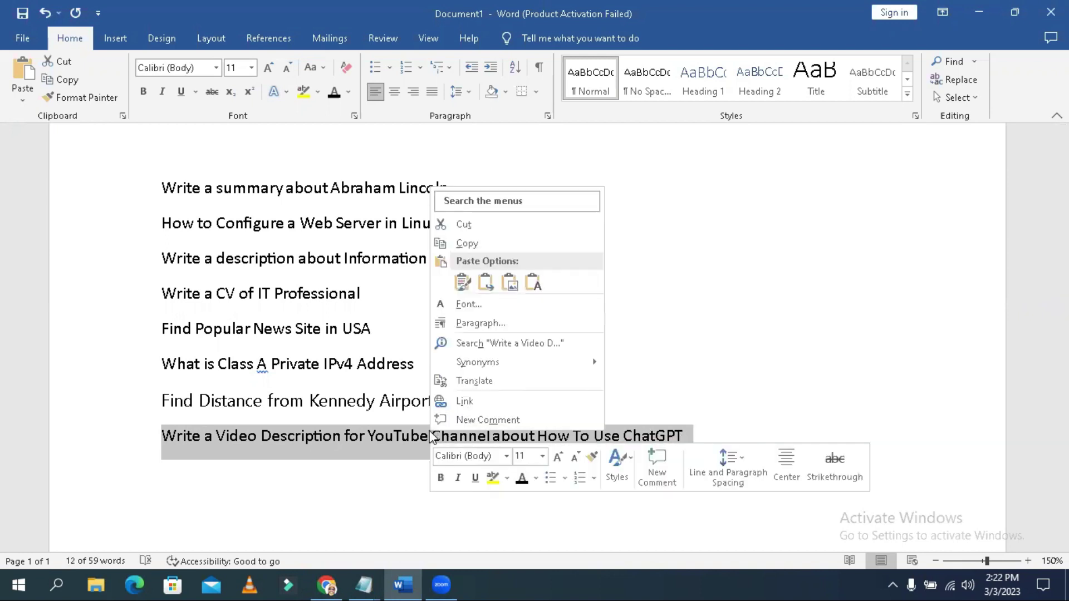
pyautogui.click(519, 243)
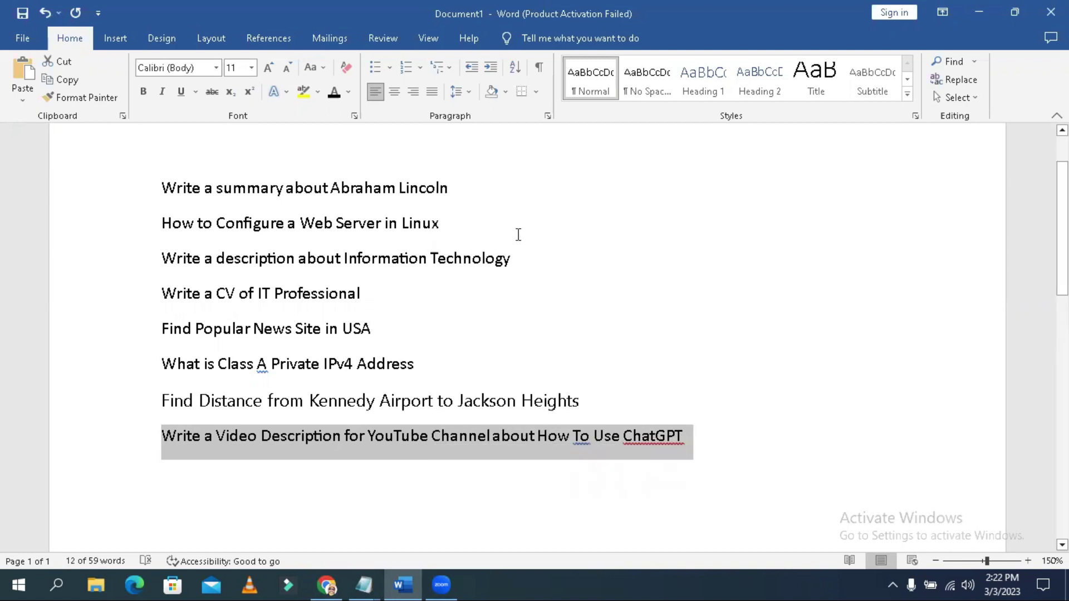
# Return to ChatGPT, submit the copied prompt "Write a Video Description for YouTube Channel about How To Use ChatGPT", and review the generated title and description.
pyautogui.click(964, 12)
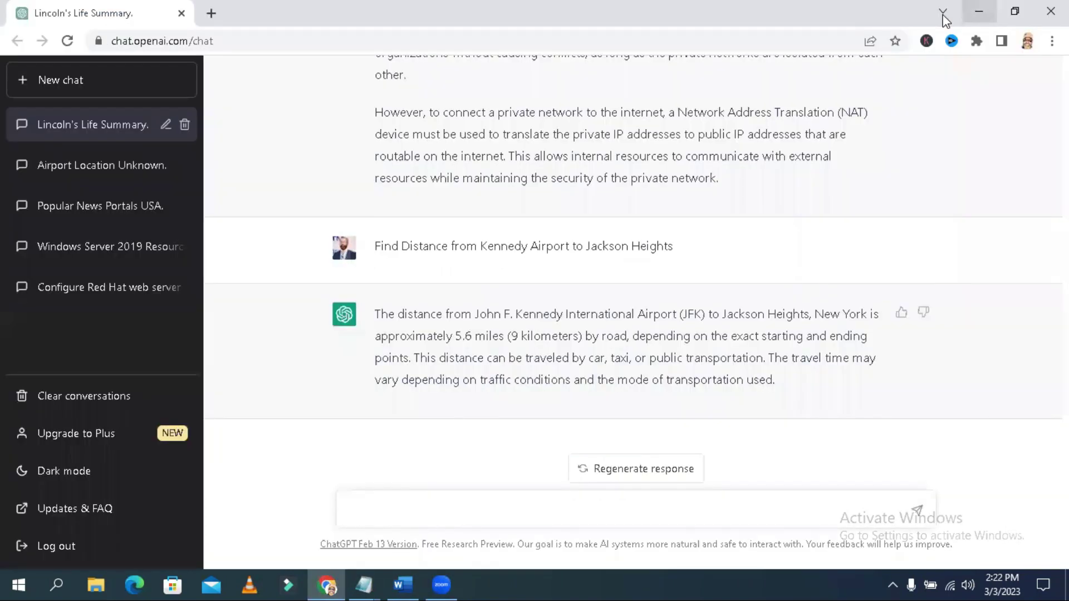
pyautogui.rightClick(487, 511)
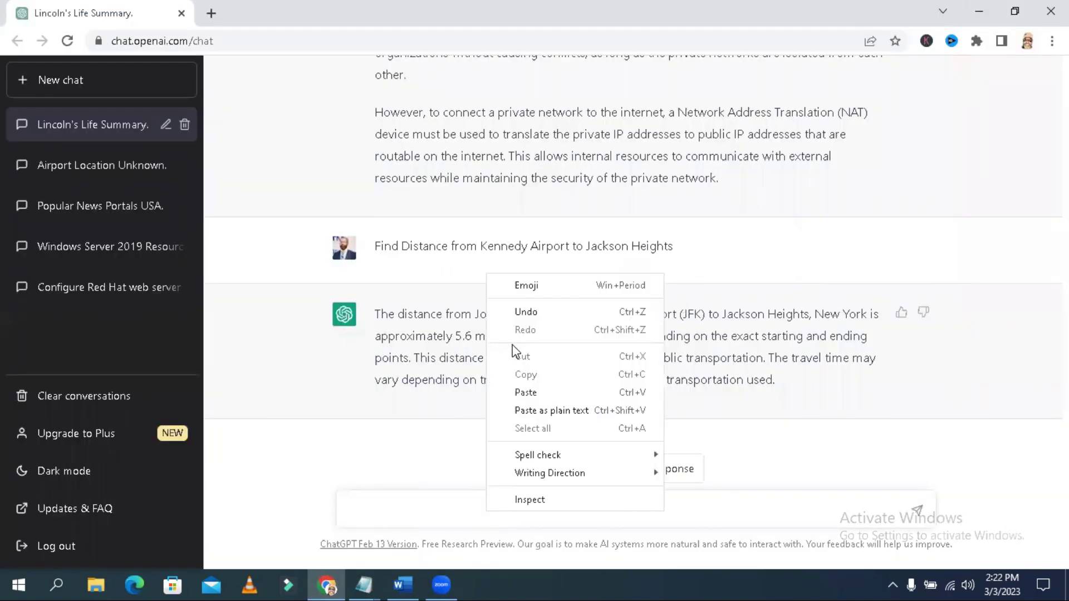
pyautogui.click(513, 394)
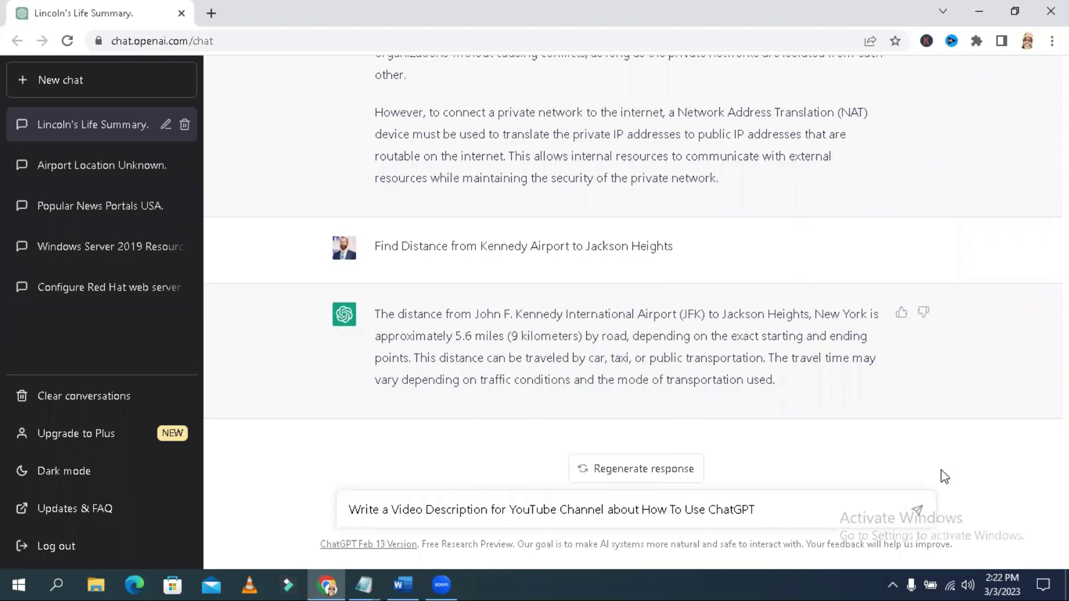
pyautogui.click(916, 509)
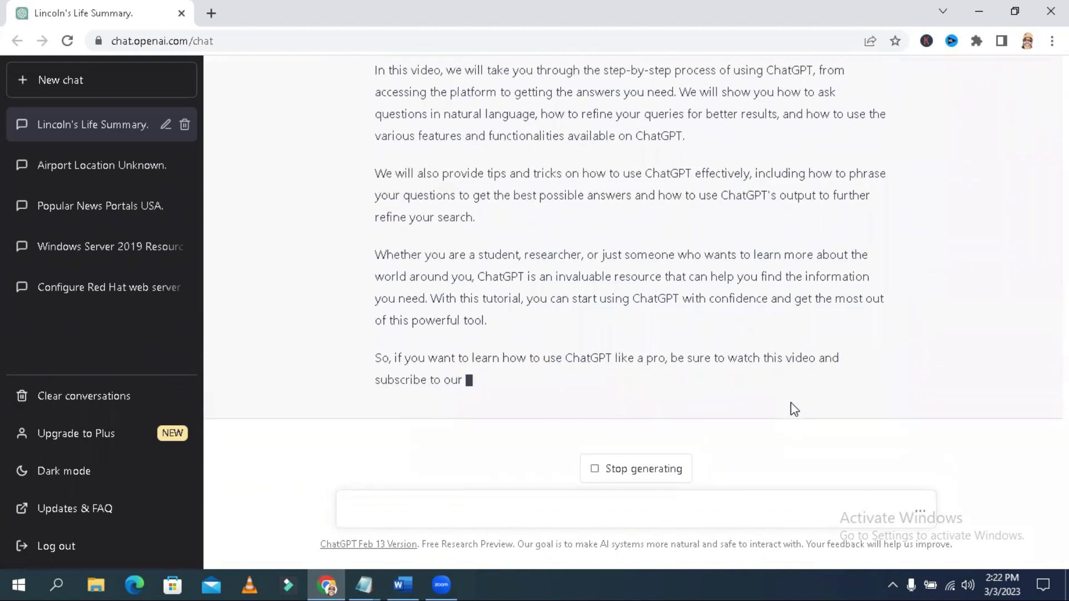
pyautogui.scroll(3, 938, 291)
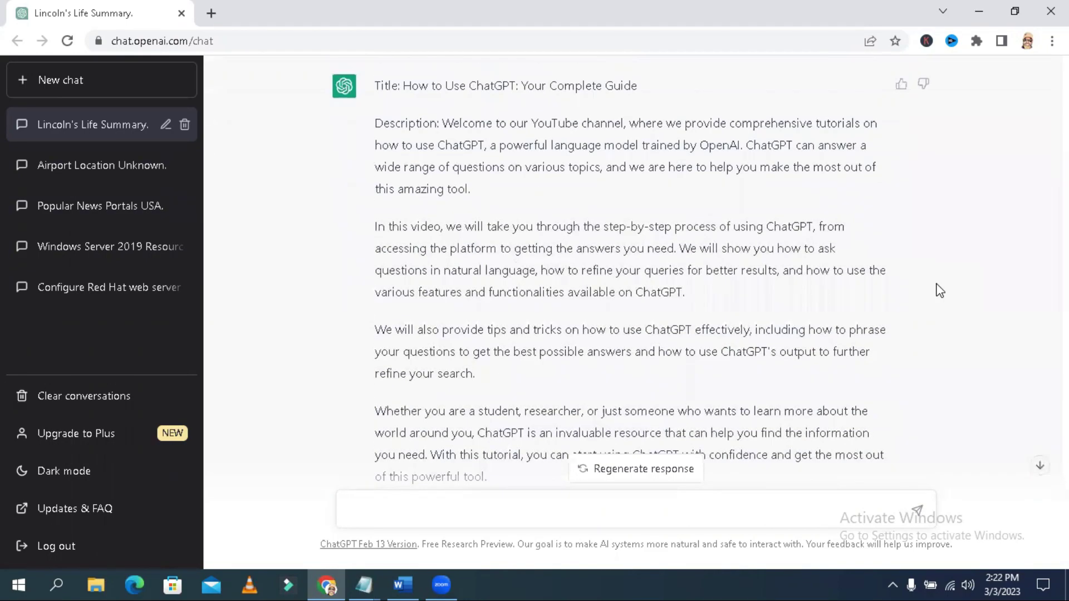
pyautogui.scroll(-1, 939, 291)
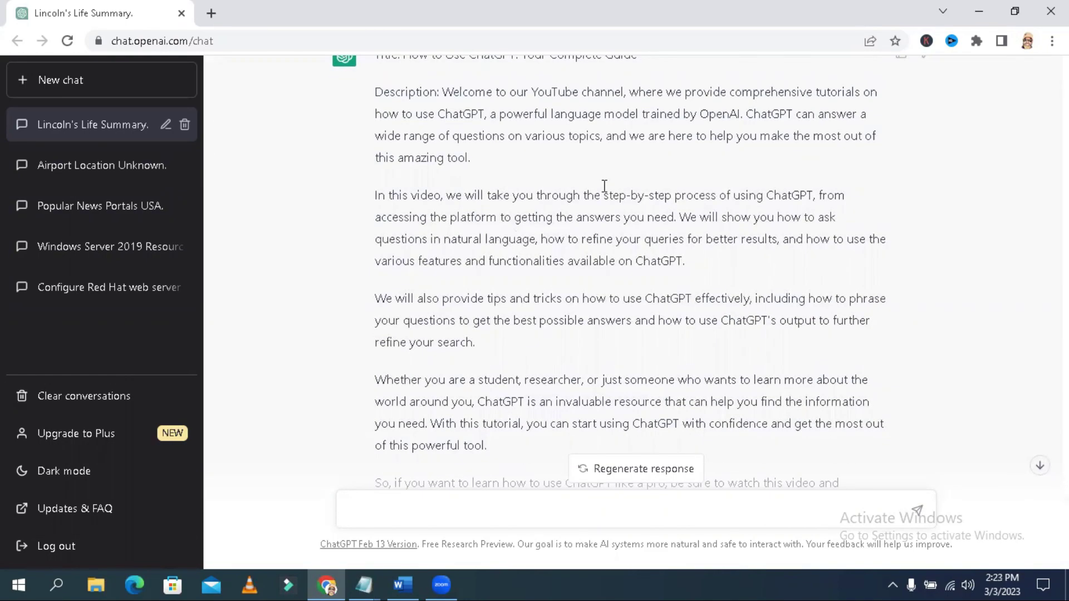
pyautogui.scroll(1, 988, 151)
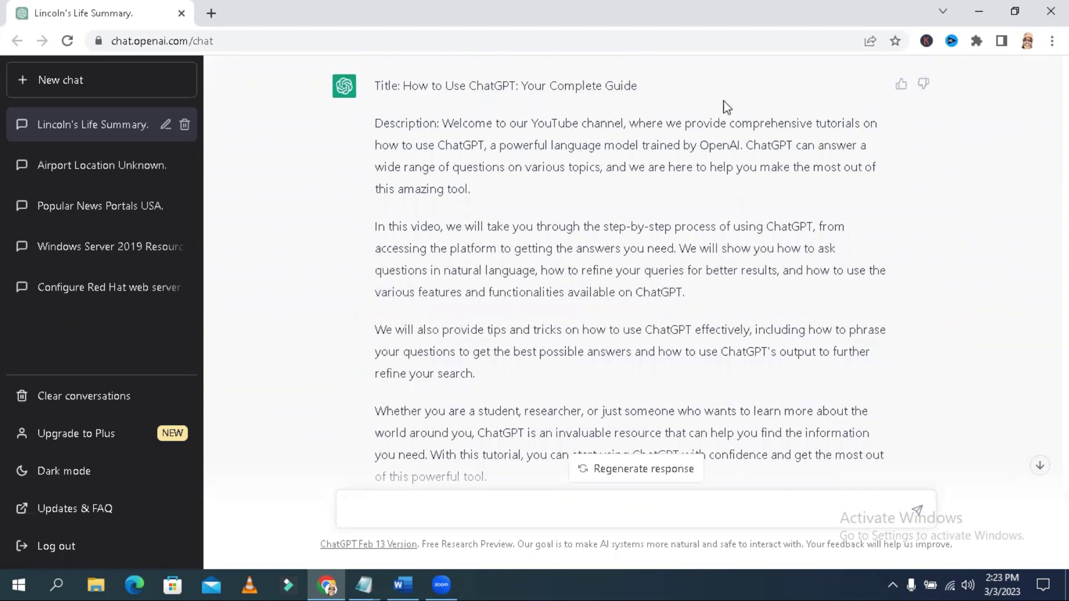
pyautogui.scroll(-1, 935, 237)
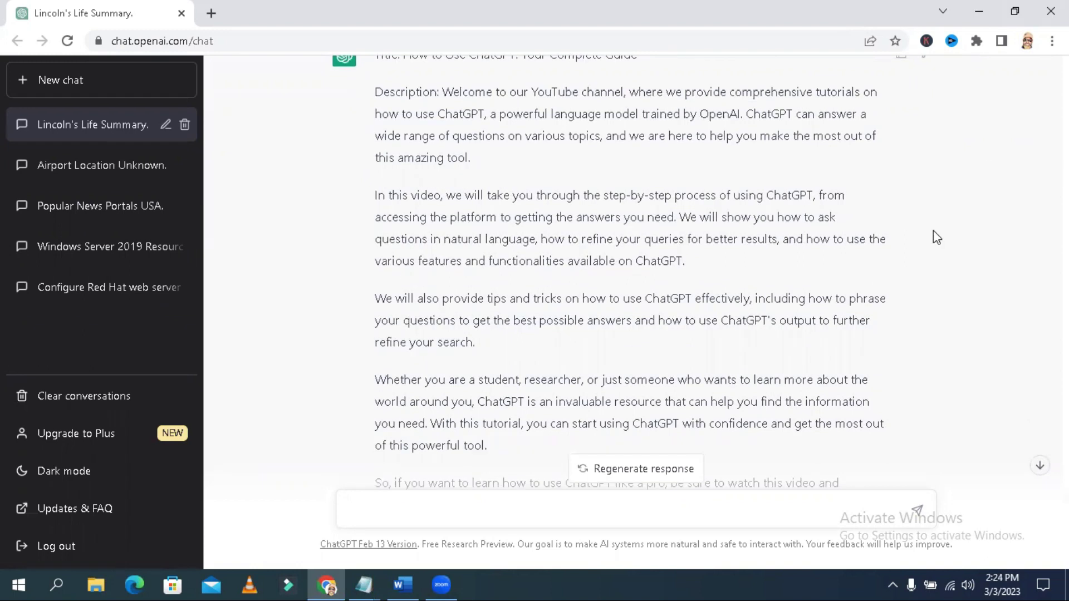